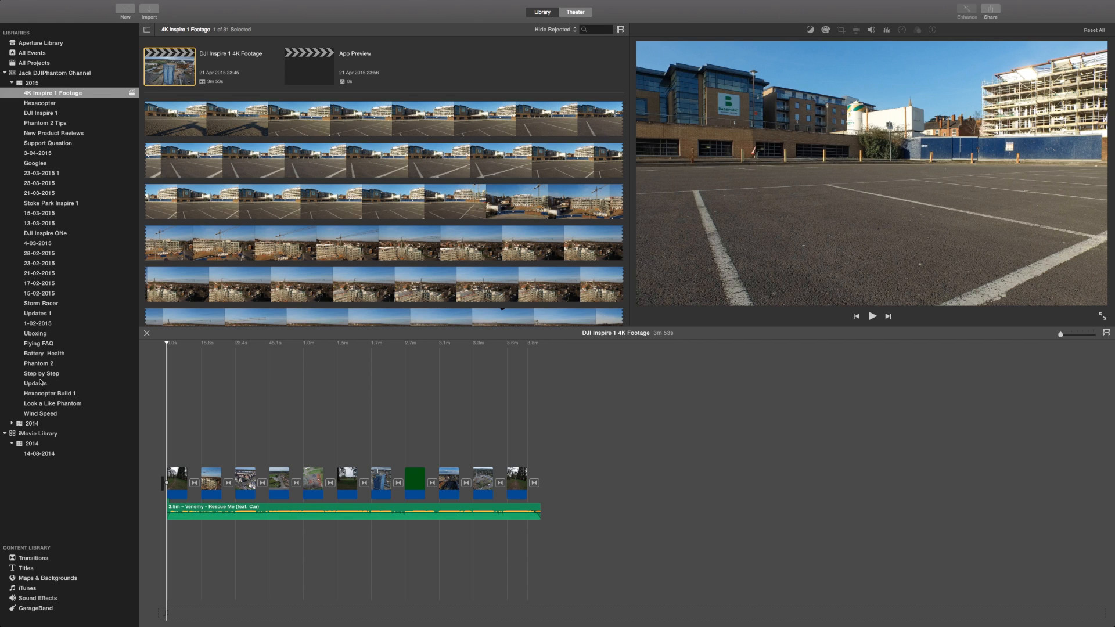
# Step: Look through the Hexacopter and Phantom 2 Tips events and return to the 4K Inspire 1 Footage event with its project timeline
pyautogui.click(44, 103)
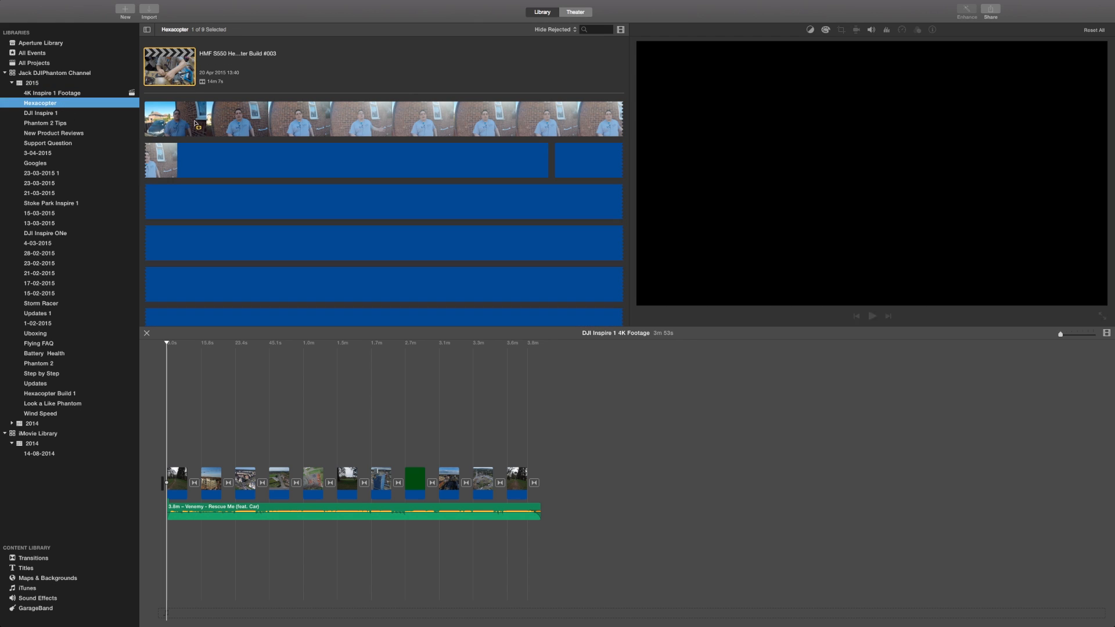
pyautogui.click(58, 123)
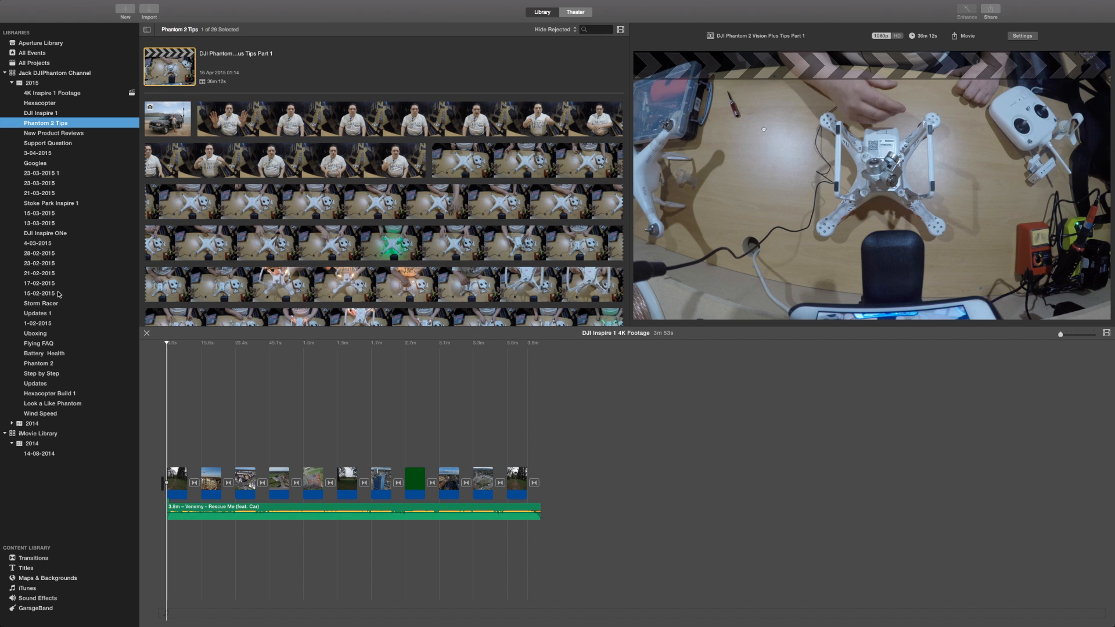
pyautogui.click(49, 94)
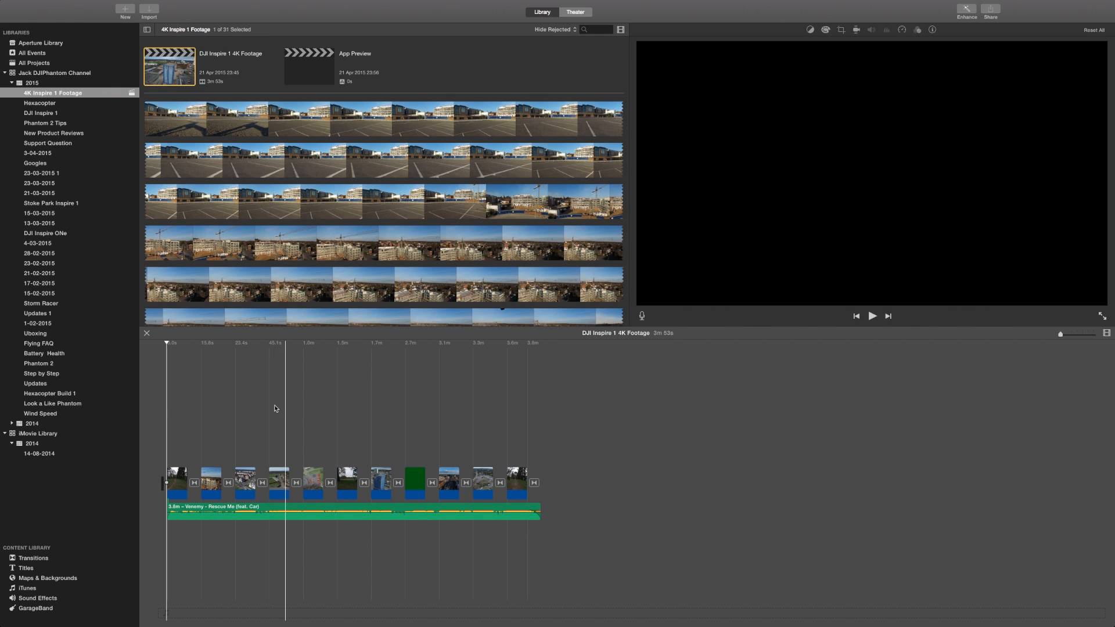
pyautogui.click(353, 403)
pyautogui.click(615, 415)
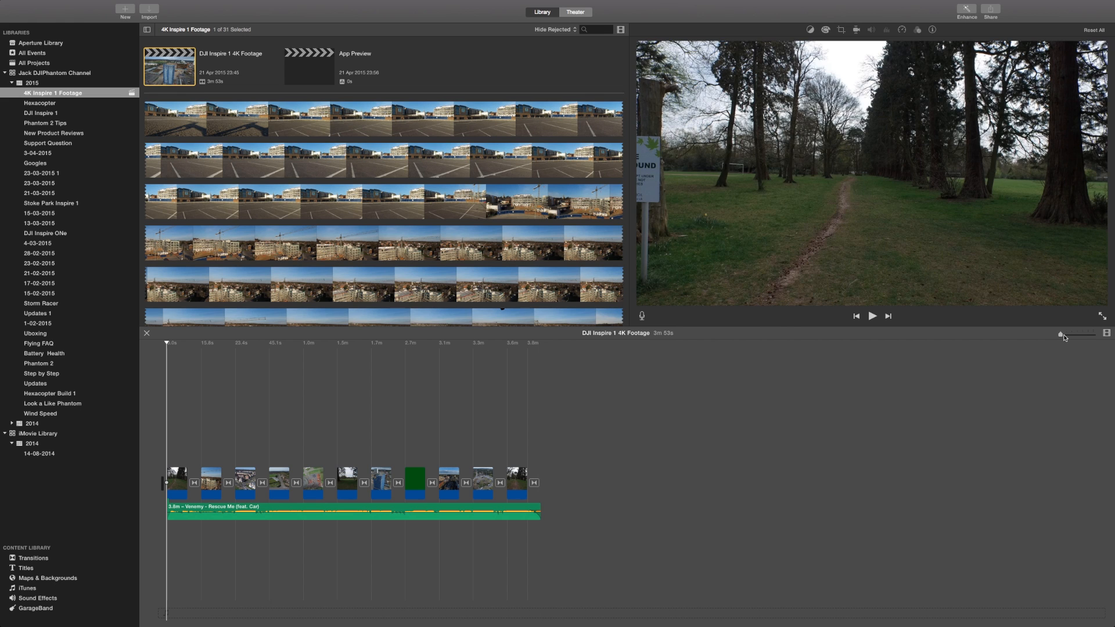
pyautogui.moveTo(1060, 334)
pyautogui.mouseDown()
pyautogui.moveTo(1079, 338)
pyautogui.moveTo(1065, 338)
pyautogui.mouseUp()
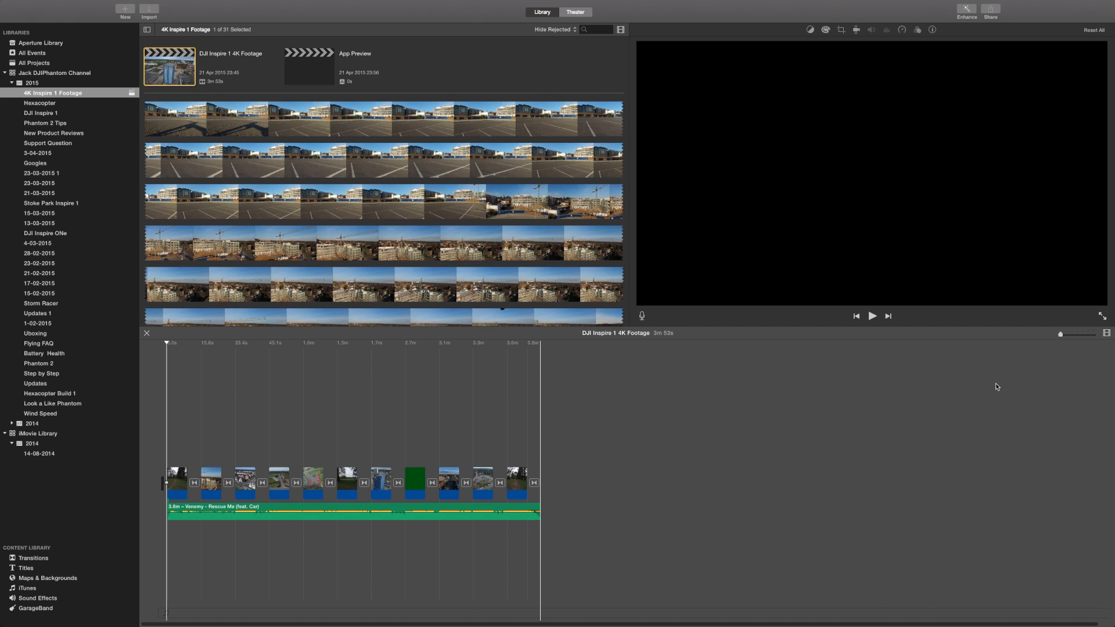
# Step: Browse the content library's transitions, titles, maps and backgrounds, sound effects and GarageBand collections, finishing back at the transitions
pyautogui.click(40, 560)
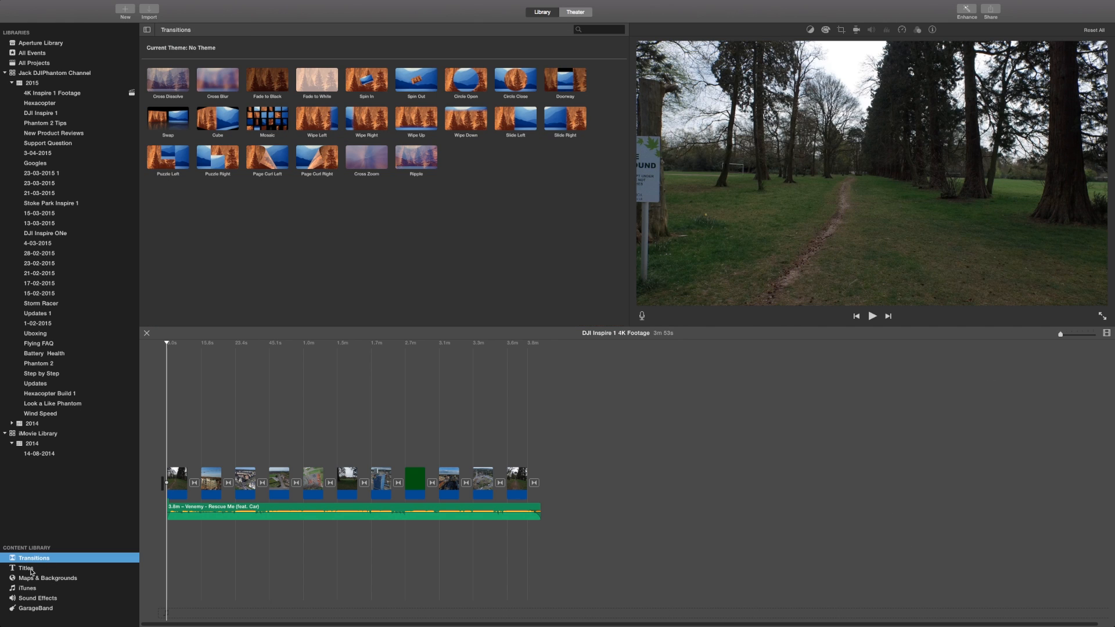
pyautogui.click(31, 570)
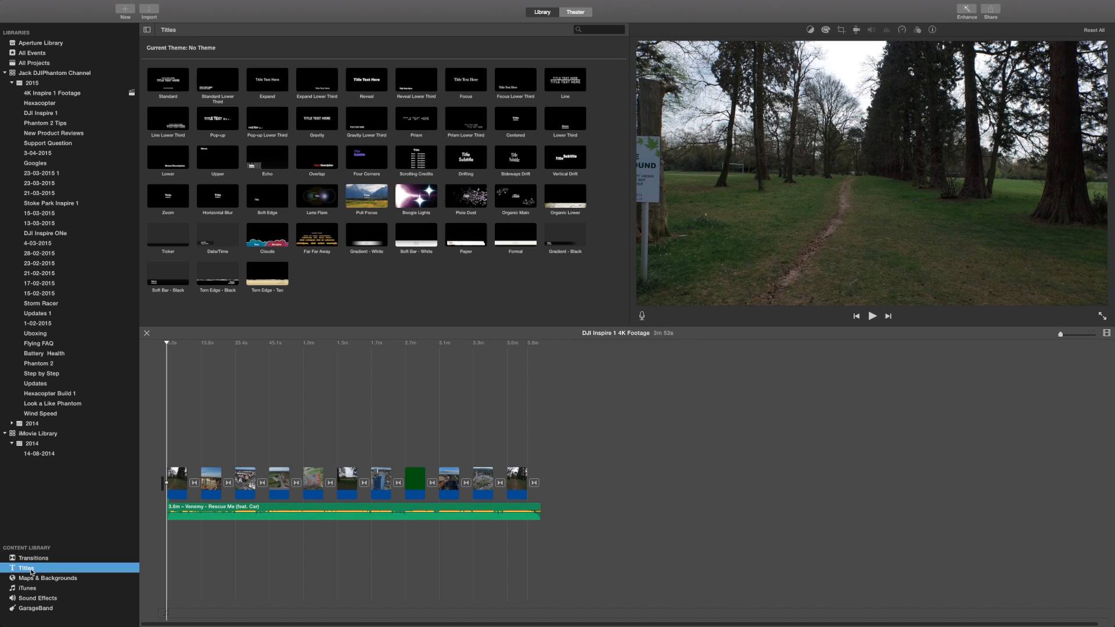
pyautogui.click(50, 579)
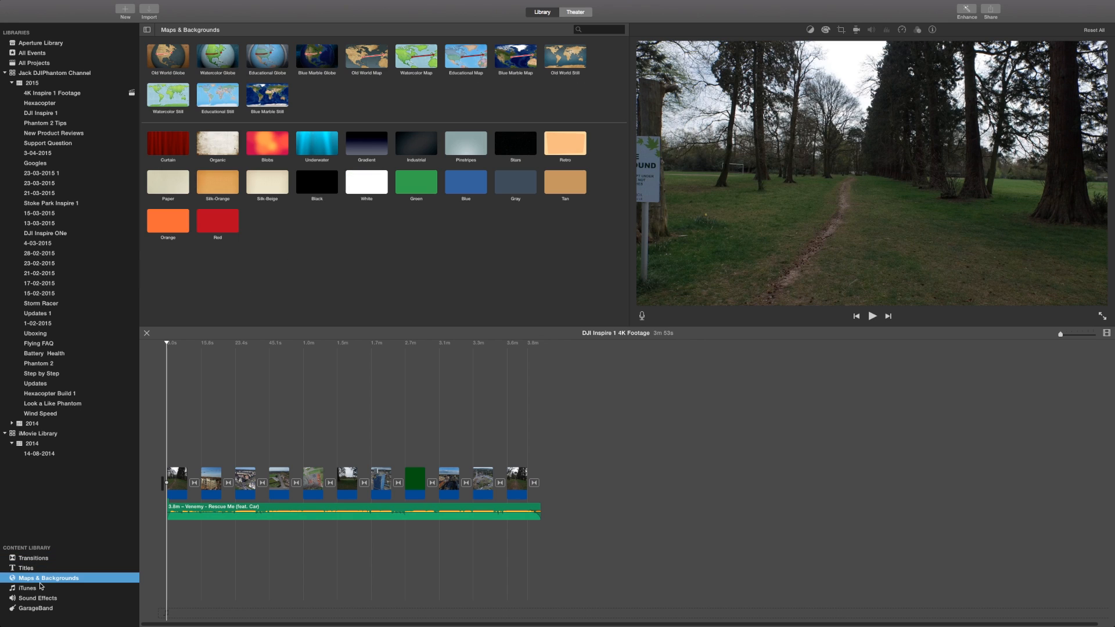
pyautogui.click(46, 599)
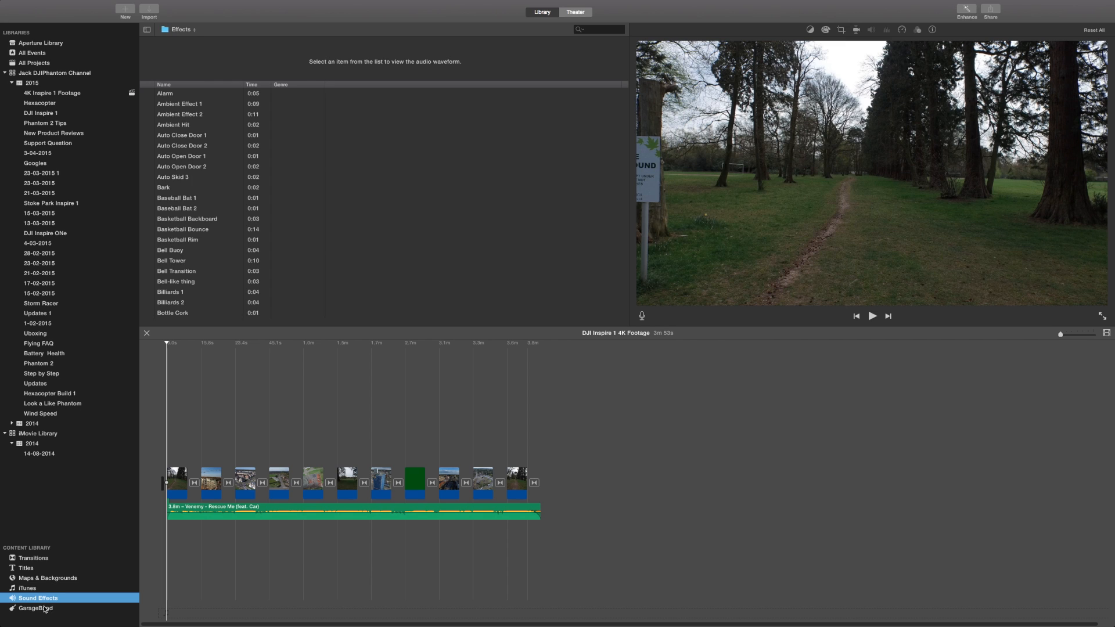
pyautogui.click(45, 608)
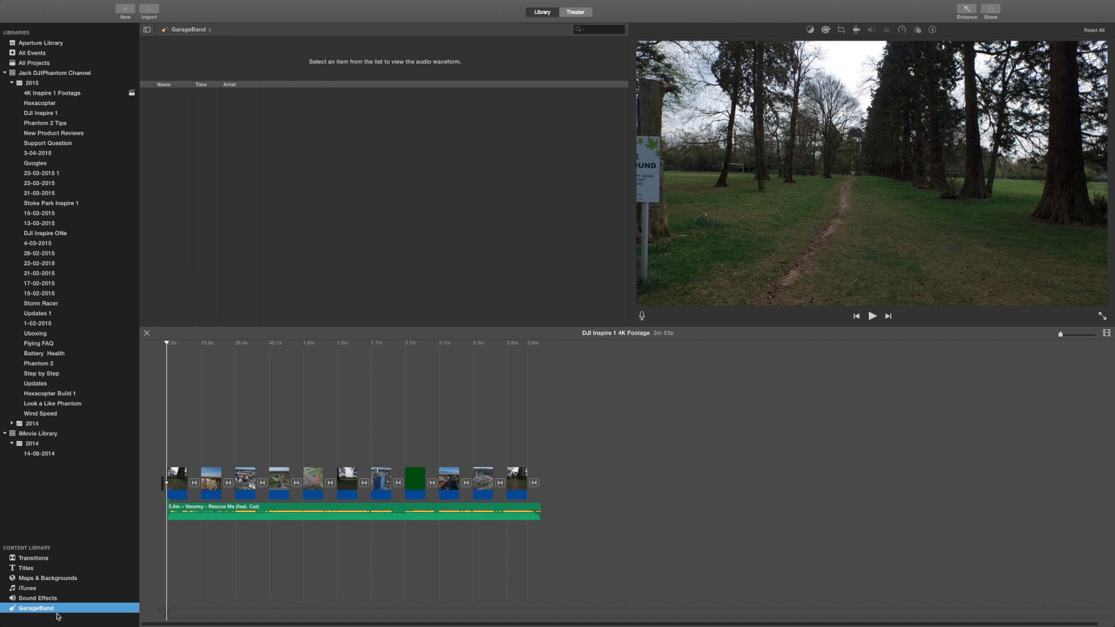
pyautogui.click(35, 560)
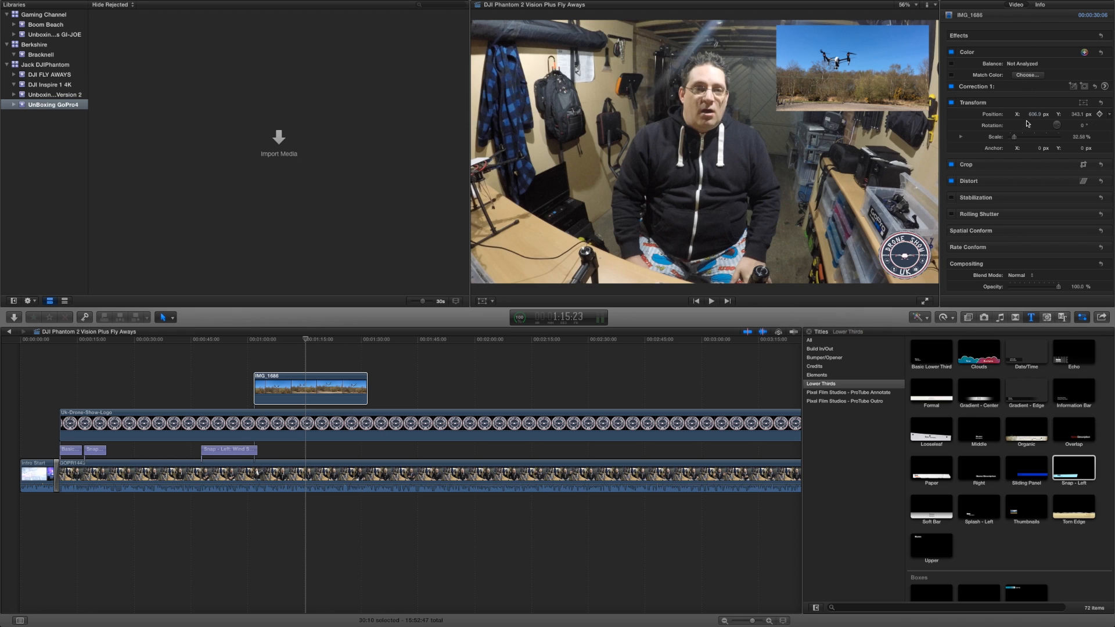
# Step: In Final Cut Pro, review the selected drone clip's video properties and browse the full collection of themes
pyautogui.scroll(-1, 1012, 178)
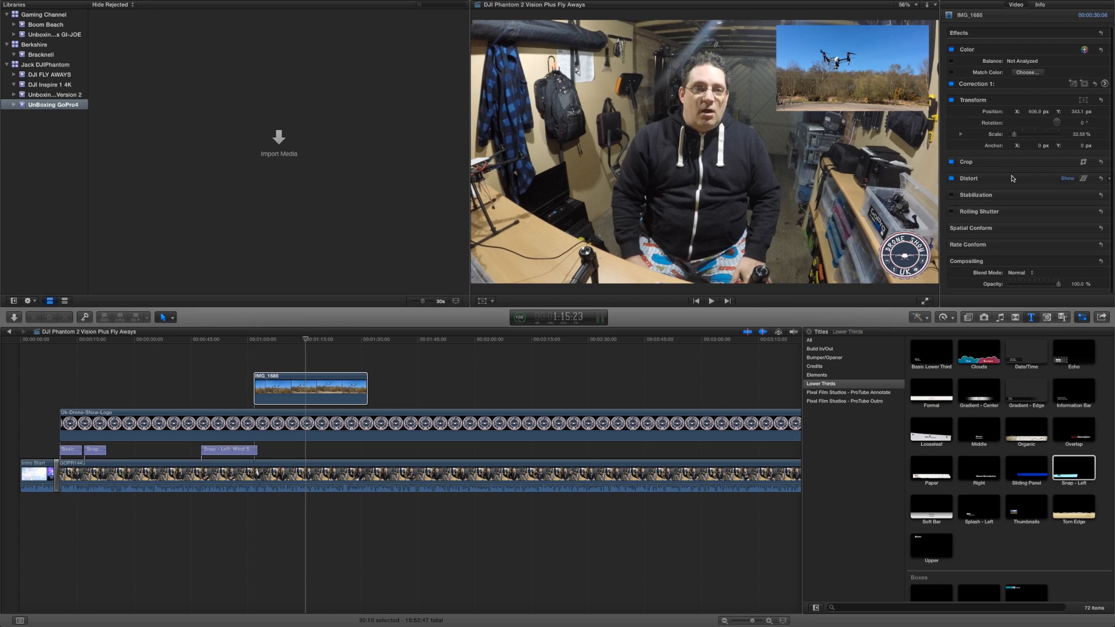
pyautogui.scroll(1, 1011, 179)
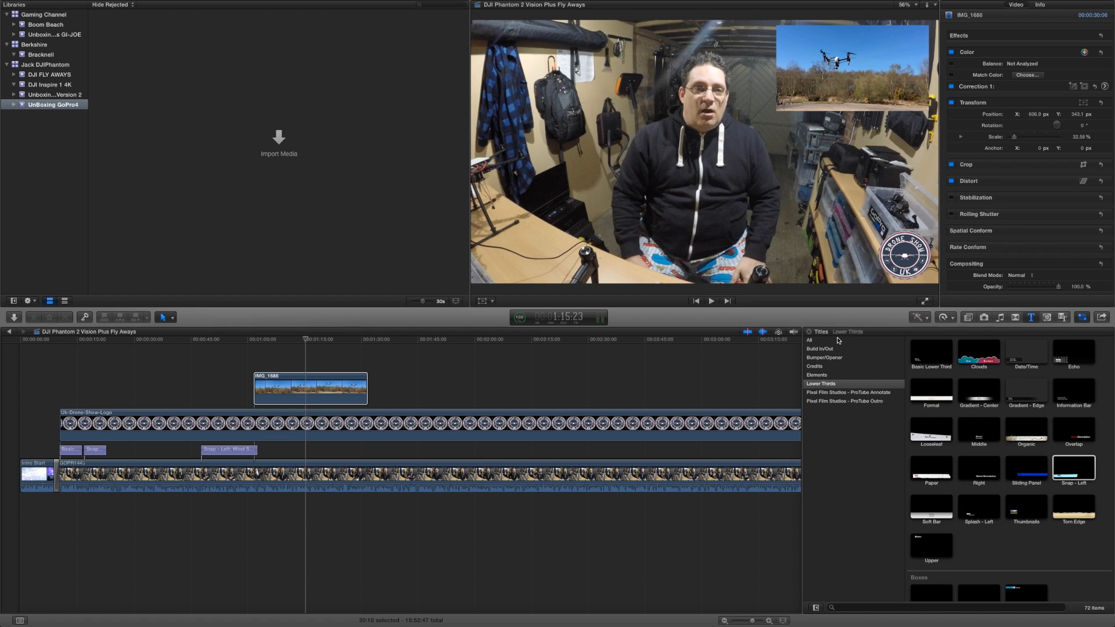
pyautogui.click(1062, 318)
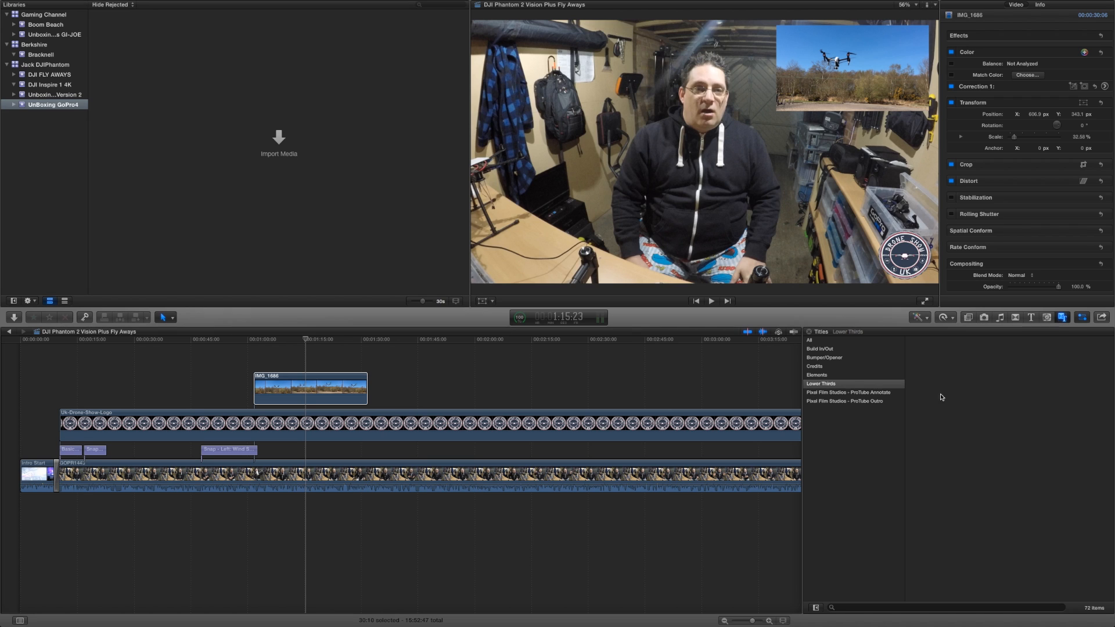
pyautogui.click(830, 383)
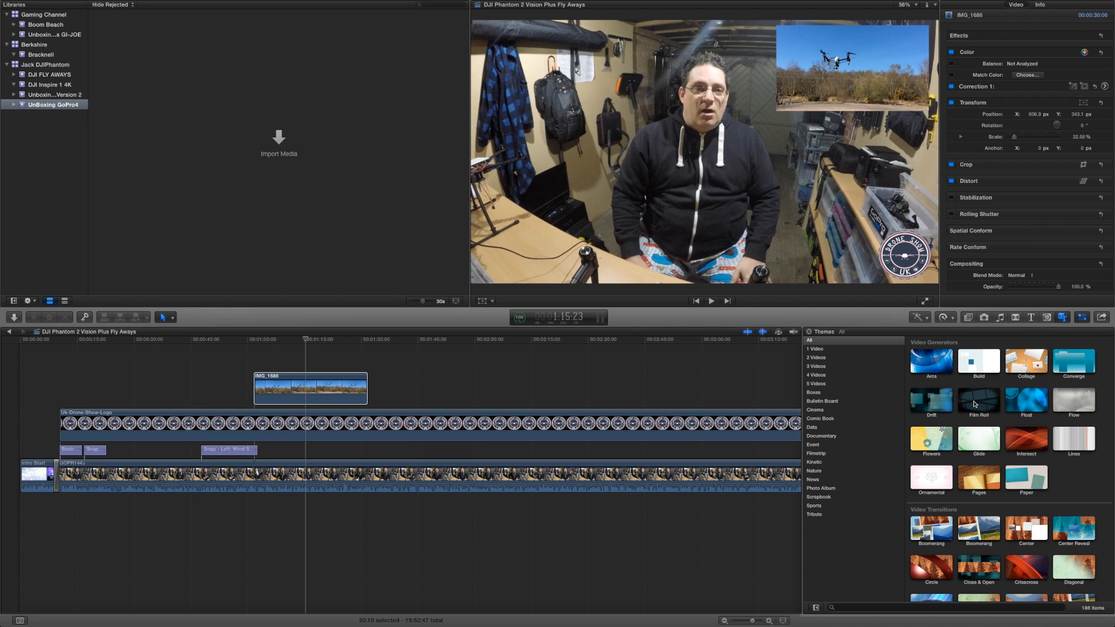
pyautogui.click(975, 404)
# Step: Browse the available generators and the Lower Thirds titles
pyautogui.click(1047, 318)
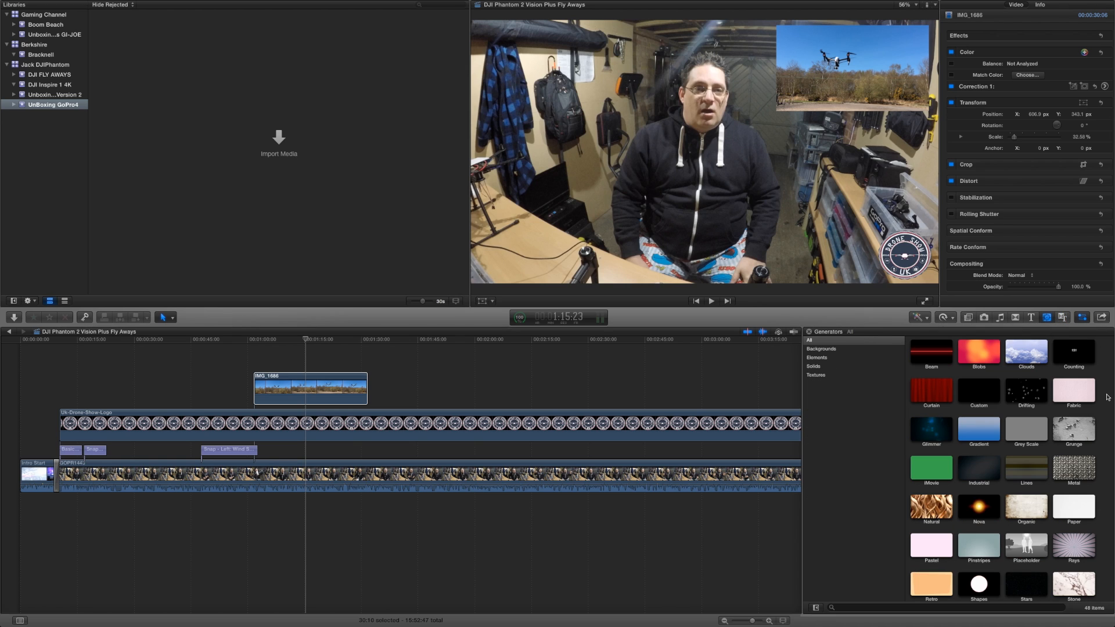
pyautogui.scroll(-5, 1107, 397)
pyautogui.scroll(-4, 1107, 397)
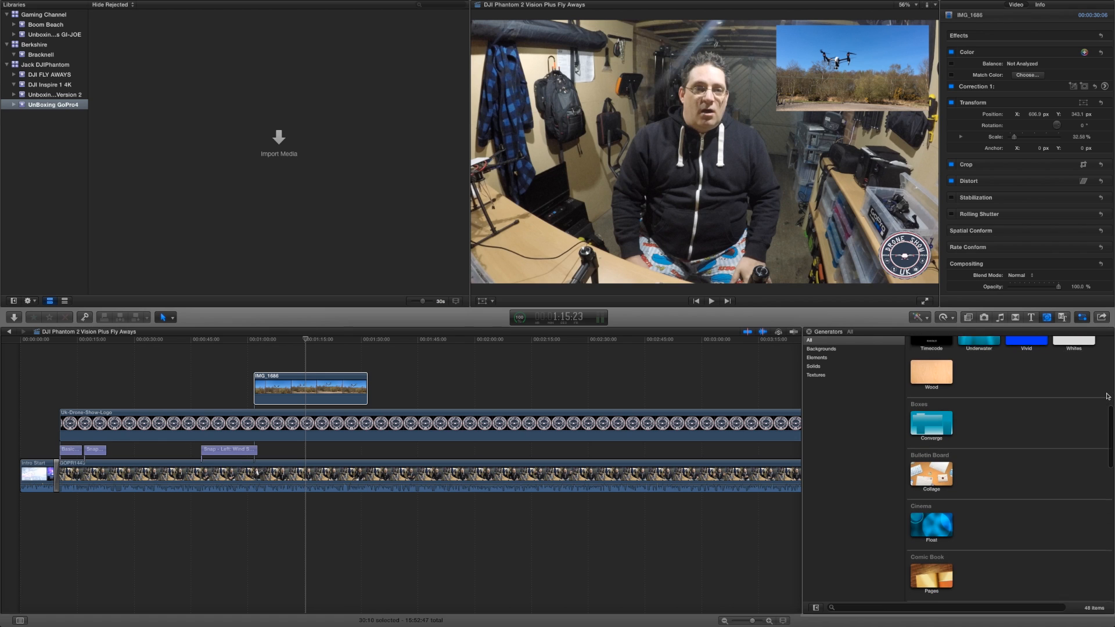
pyautogui.scroll(2, 1062, 359)
pyautogui.click(1031, 317)
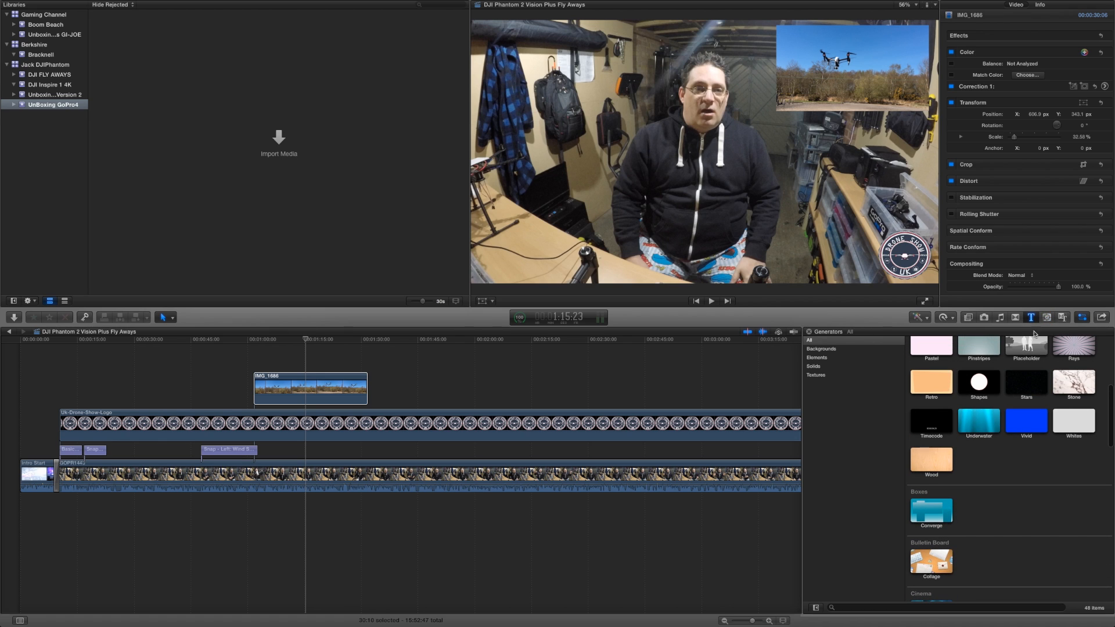
pyautogui.scroll(-5, 1079, 420)
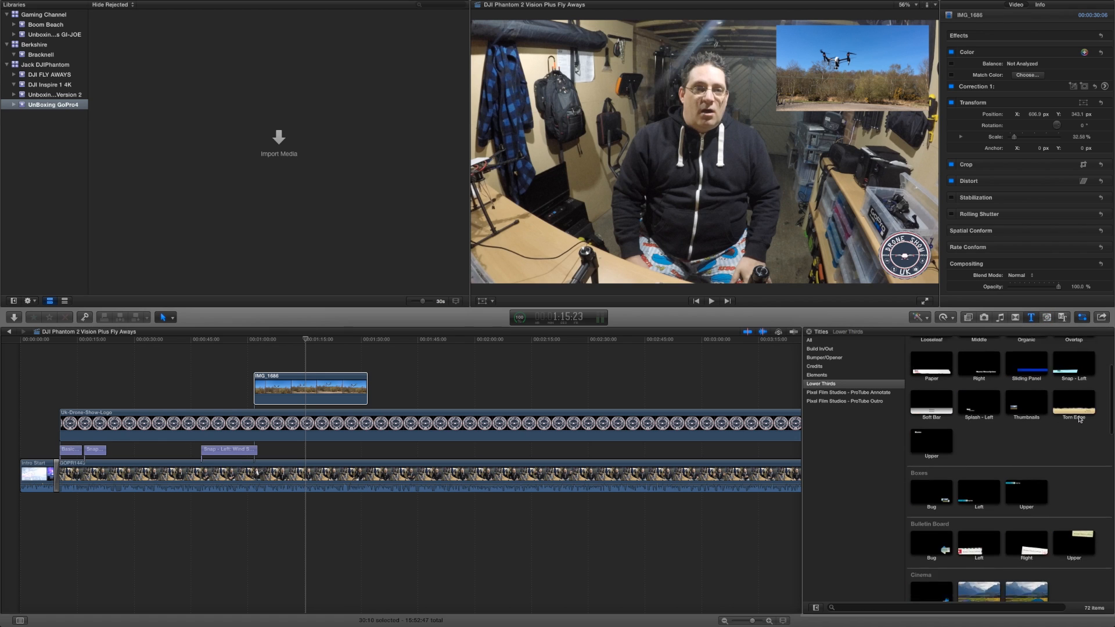
pyautogui.scroll(4, 1079, 420)
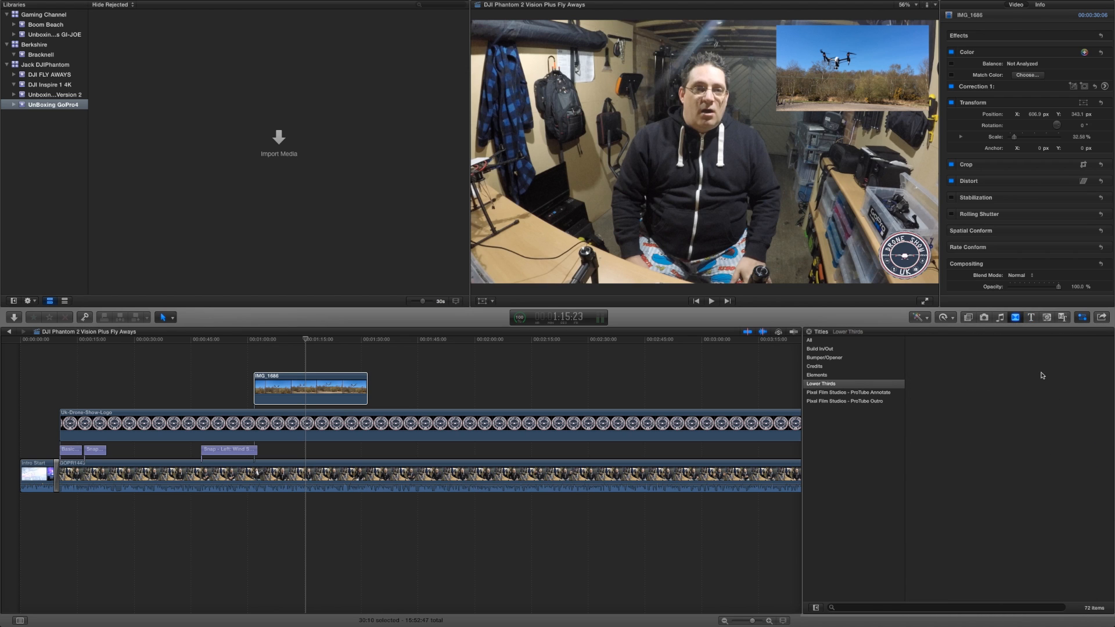
# Step: Browse the media available for the project: transitions, music and sound, and the Aperture photos
pyautogui.click(1015, 317)
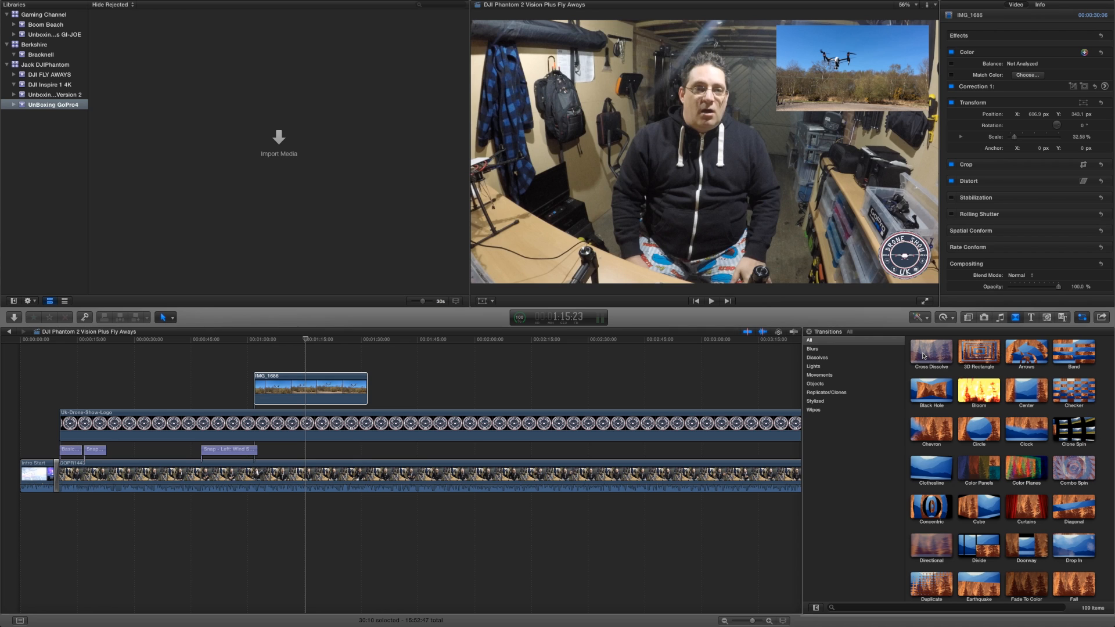
pyautogui.click(923, 355)
pyautogui.click(1001, 318)
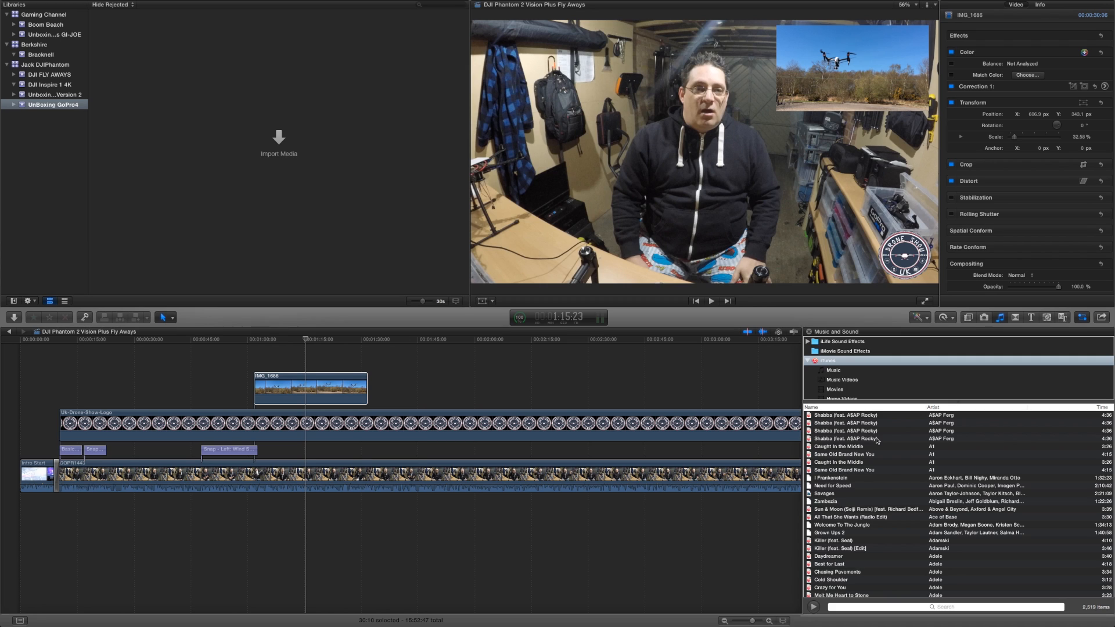
pyautogui.click(983, 317)
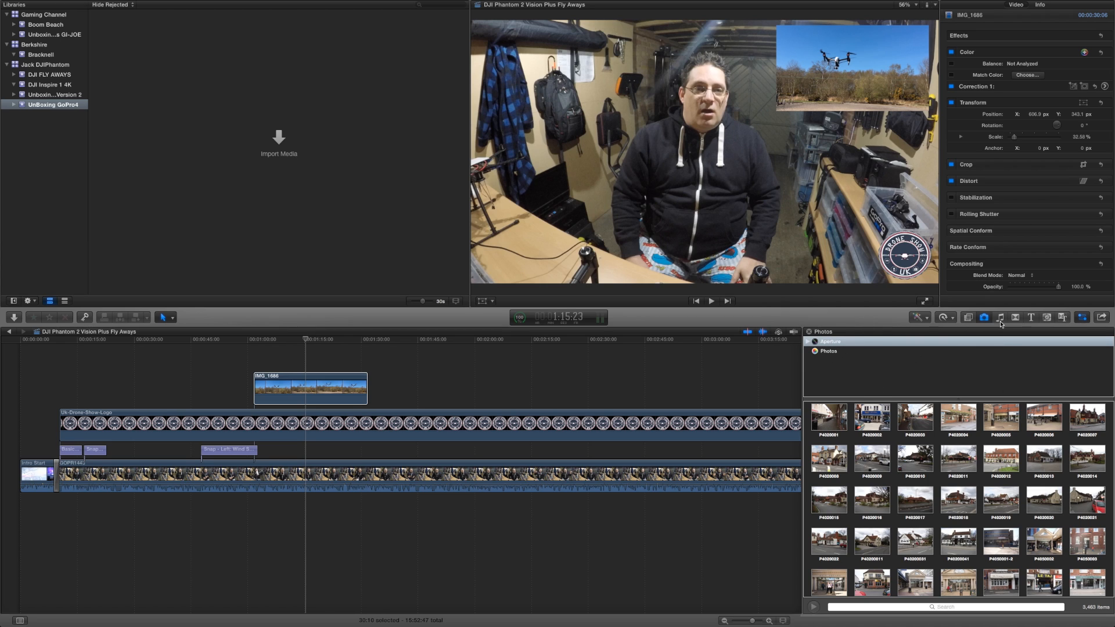
# Step: Examine the colour and audio enhancement options and the clip retiming options without applying any
pyautogui.click(927, 318)
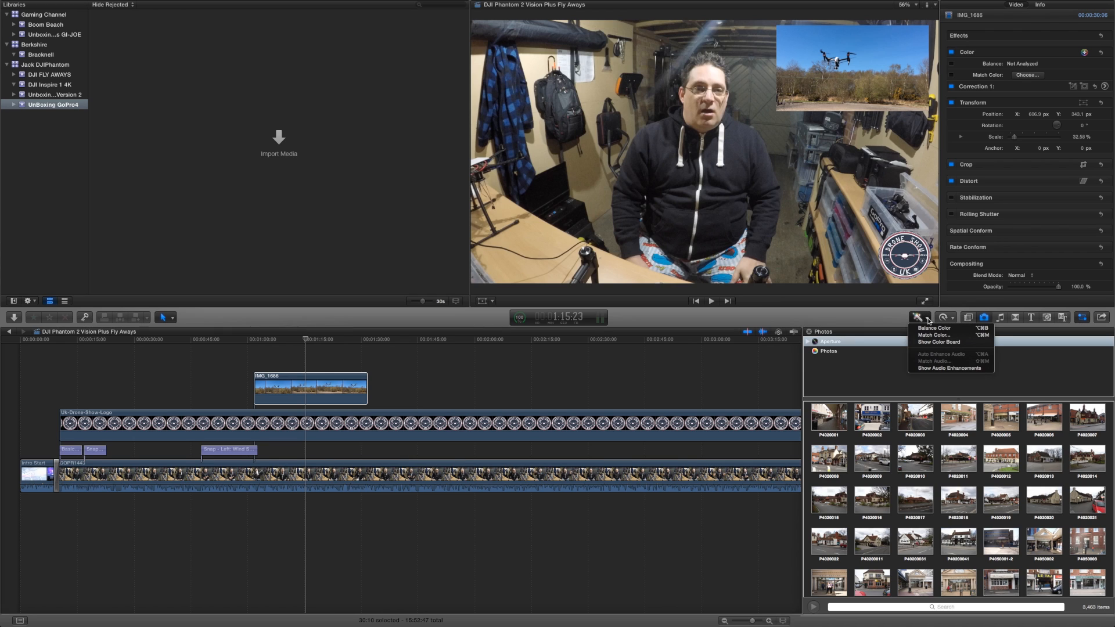
pyautogui.click(890, 372)
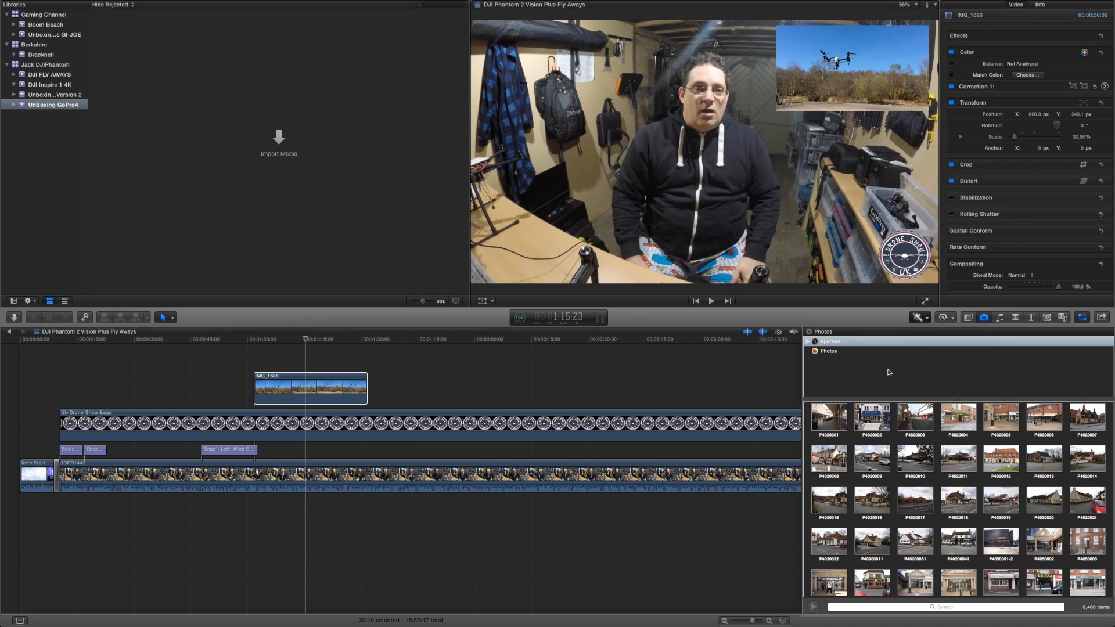
pyautogui.click(945, 318)
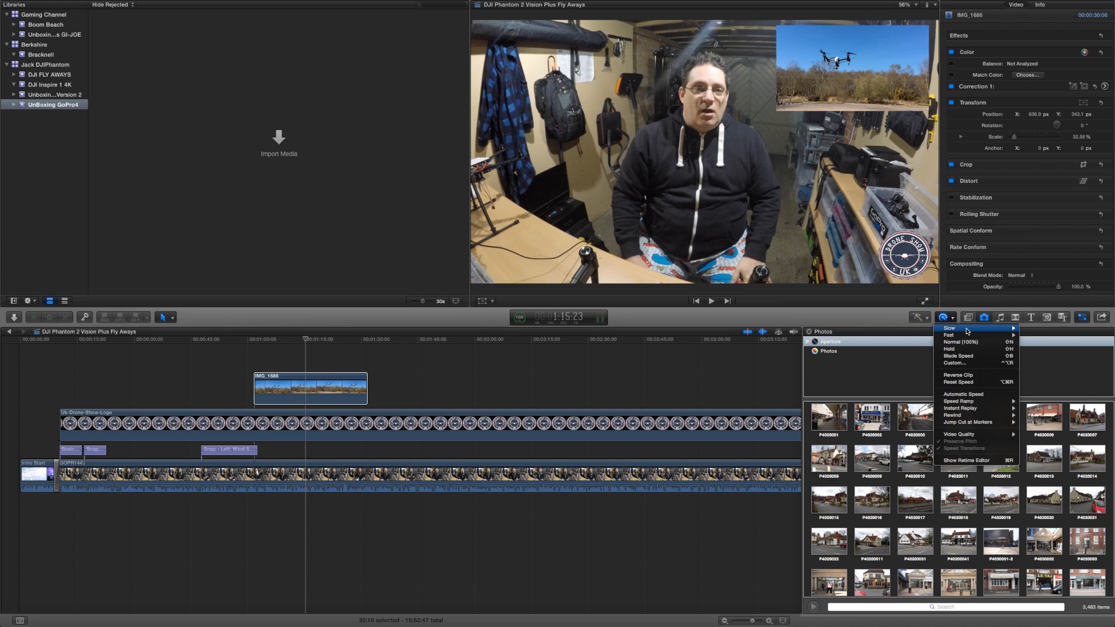
pyautogui.moveTo(969, 332)
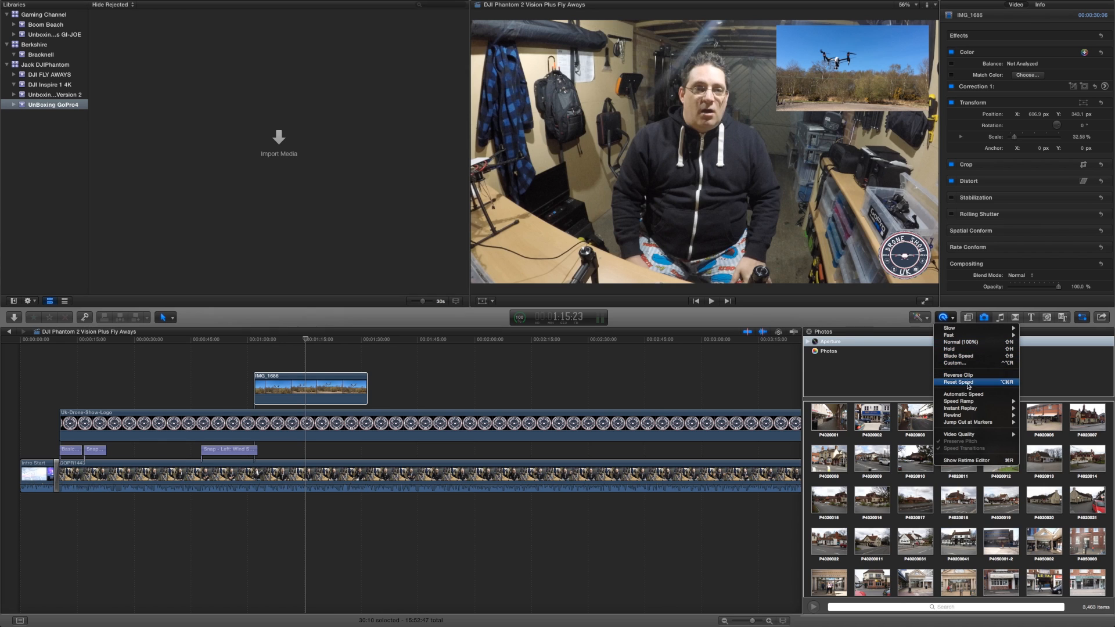
pyautogui.moveTo(975, 402)
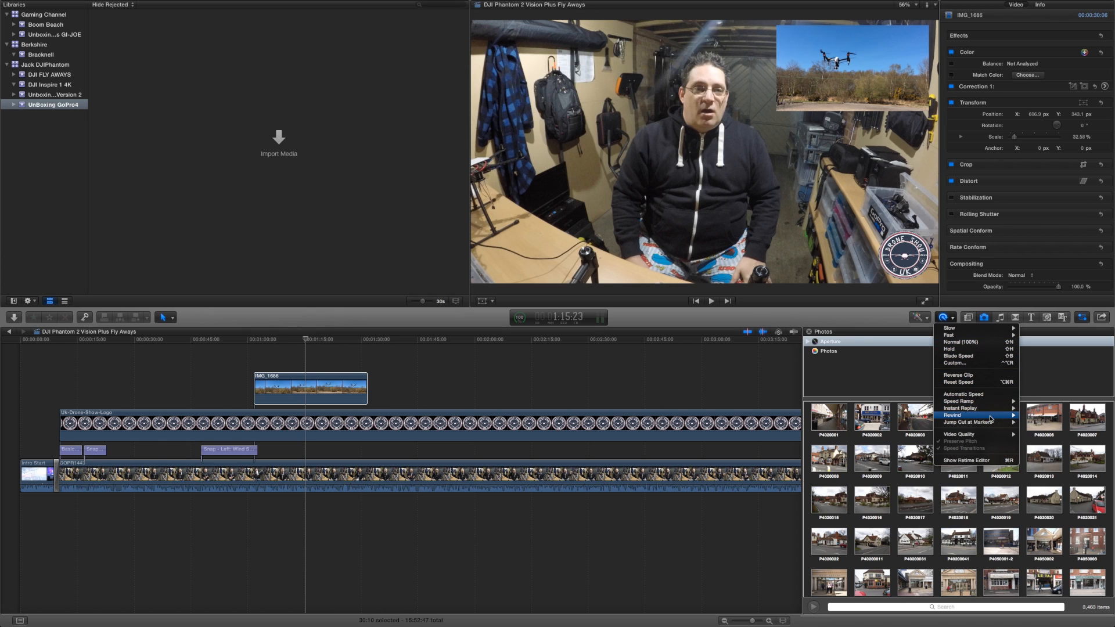
pyautogui.click(880, 361)
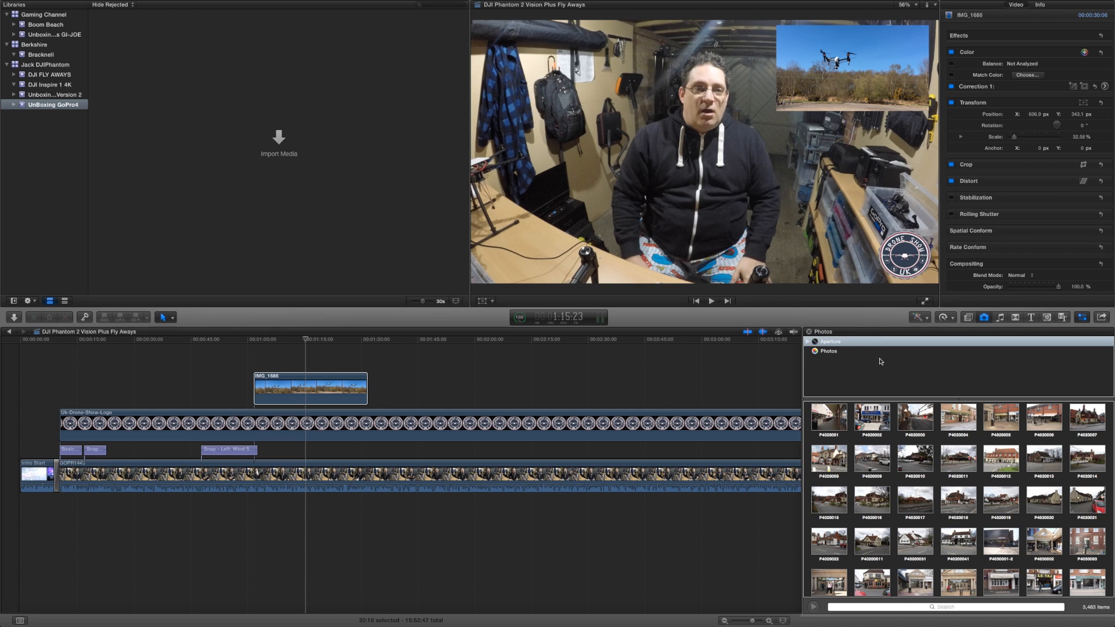
# Step: Browse the Pixel Film Studios - ProTube Outro titles, previewing Preset 6 for 3 videos and Preset 7 for 4 videos
pyautogui.click(1031, 318)
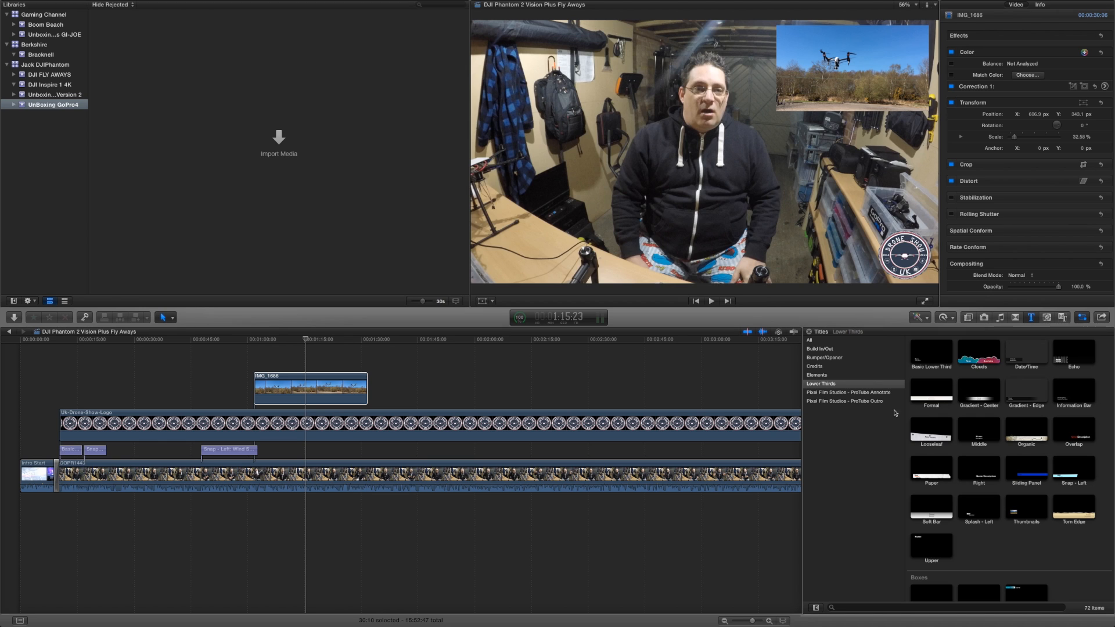
pyautogui.click(871, 402)
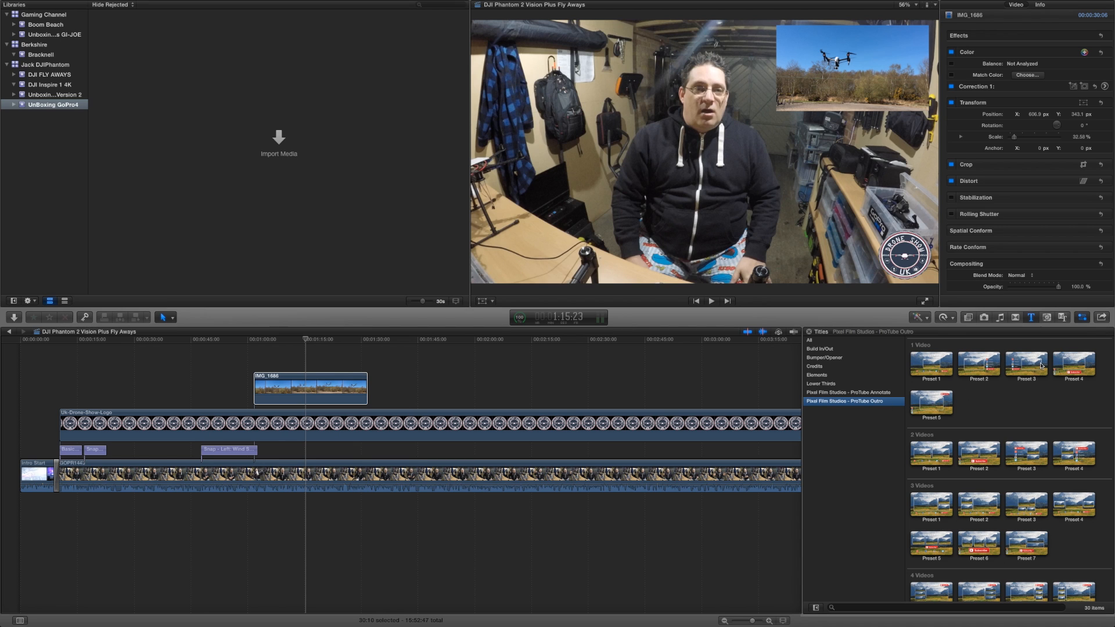
pyautogui.click(977, 367)
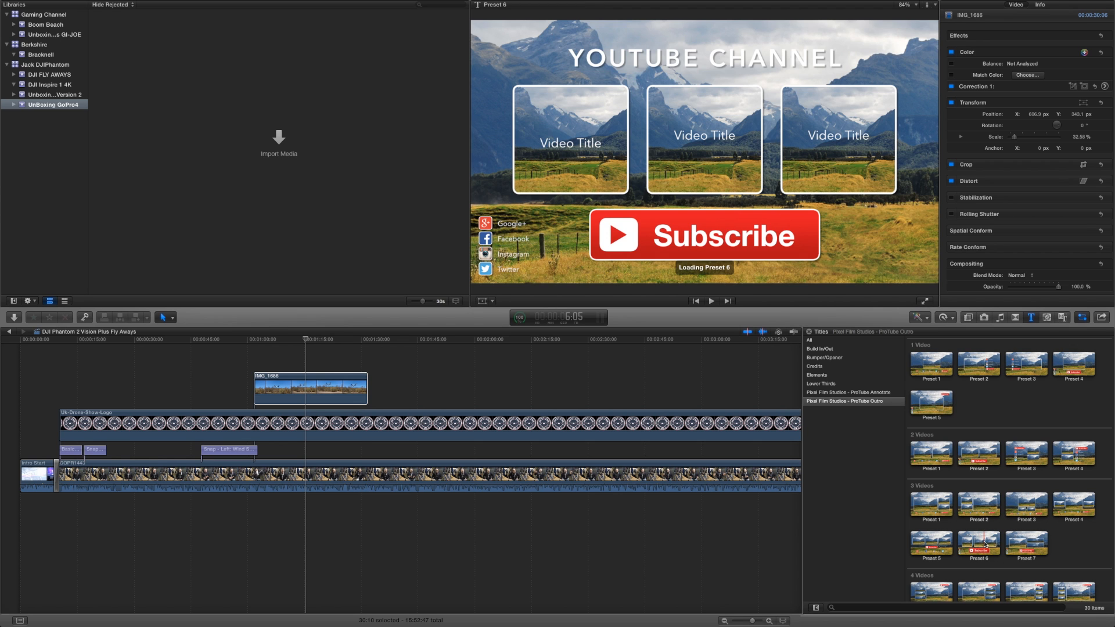
pyautogui.scroll(-2, 1025, 536)
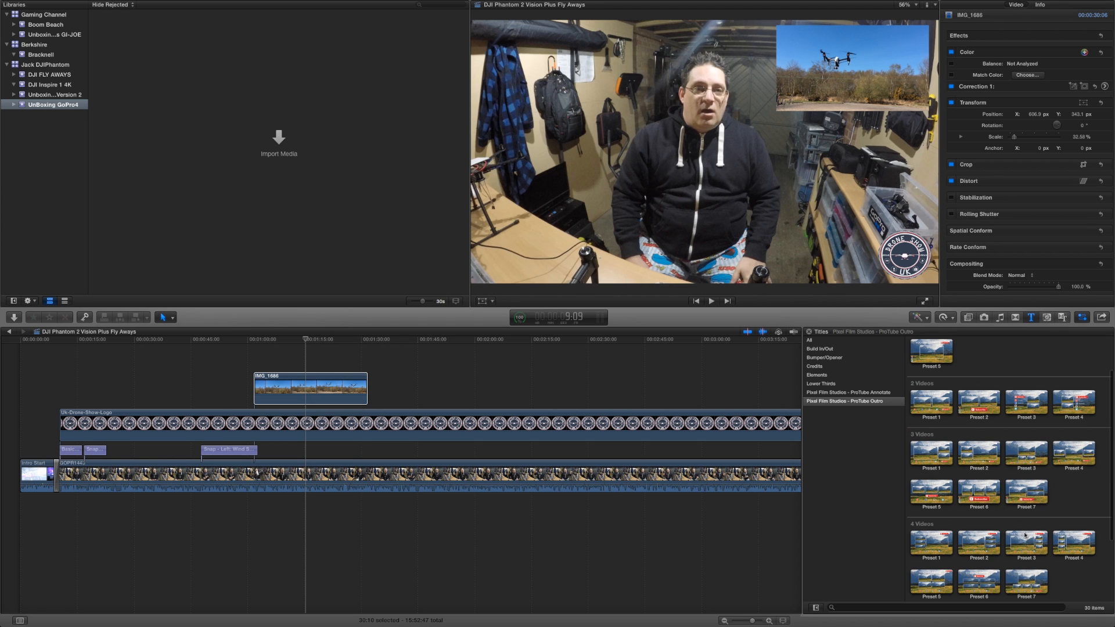
pyautogui.scroll(-1, 1020, 540)
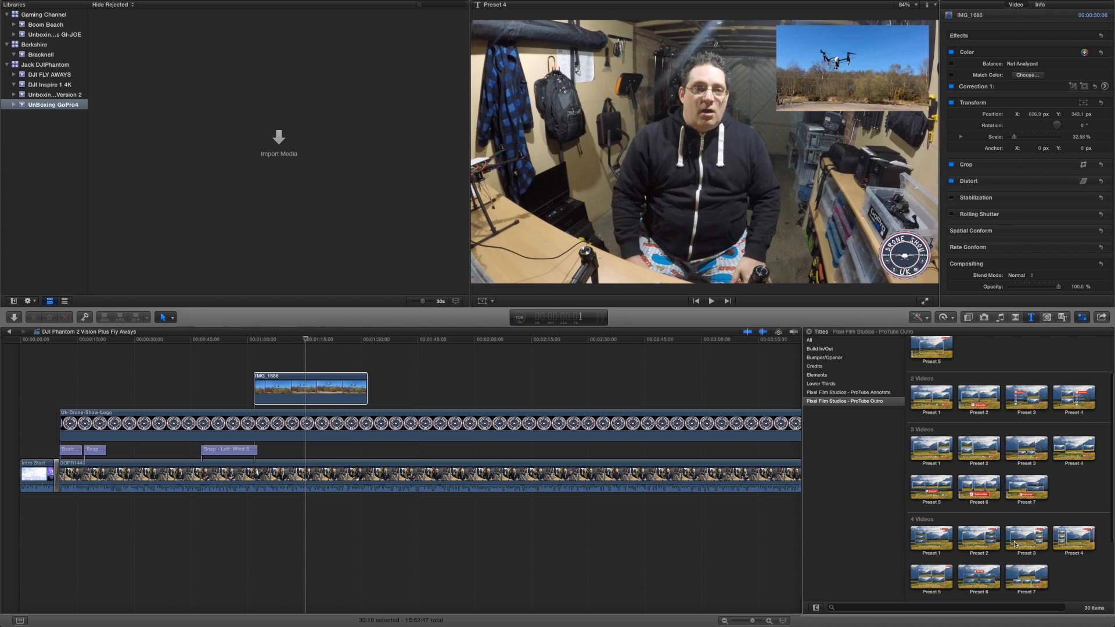
pyautogui.scroll(-2, 1017, 541)
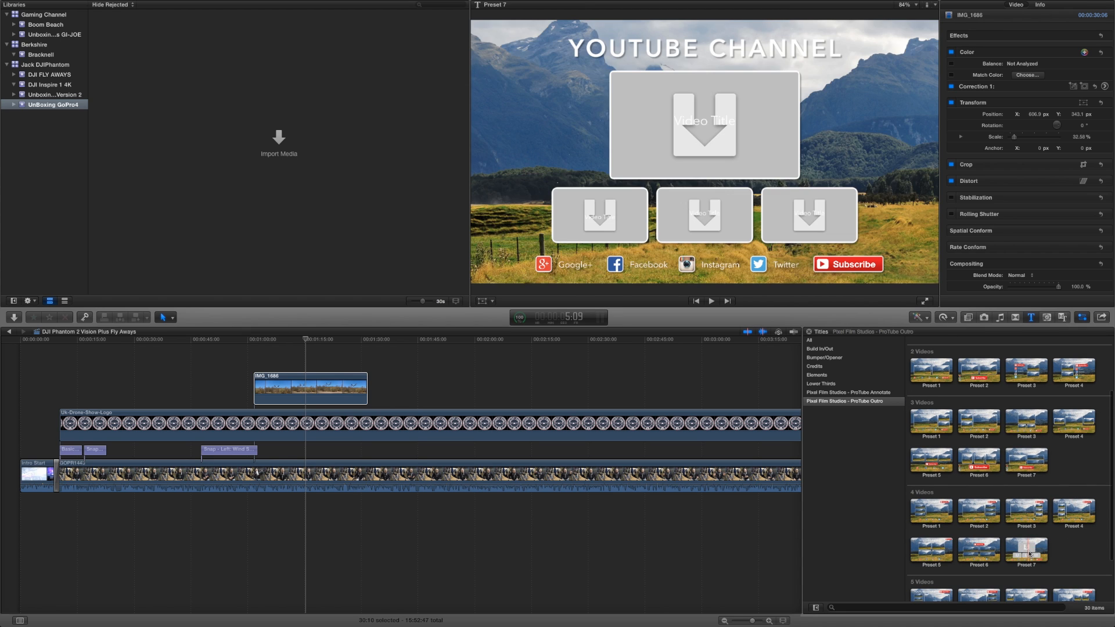
# Step: Add the ProTube Outro Preset 5 title for 4 videos to the end of the timeline, after the Intro End clip
pyautogui.scroll(-4, 1029, 554)
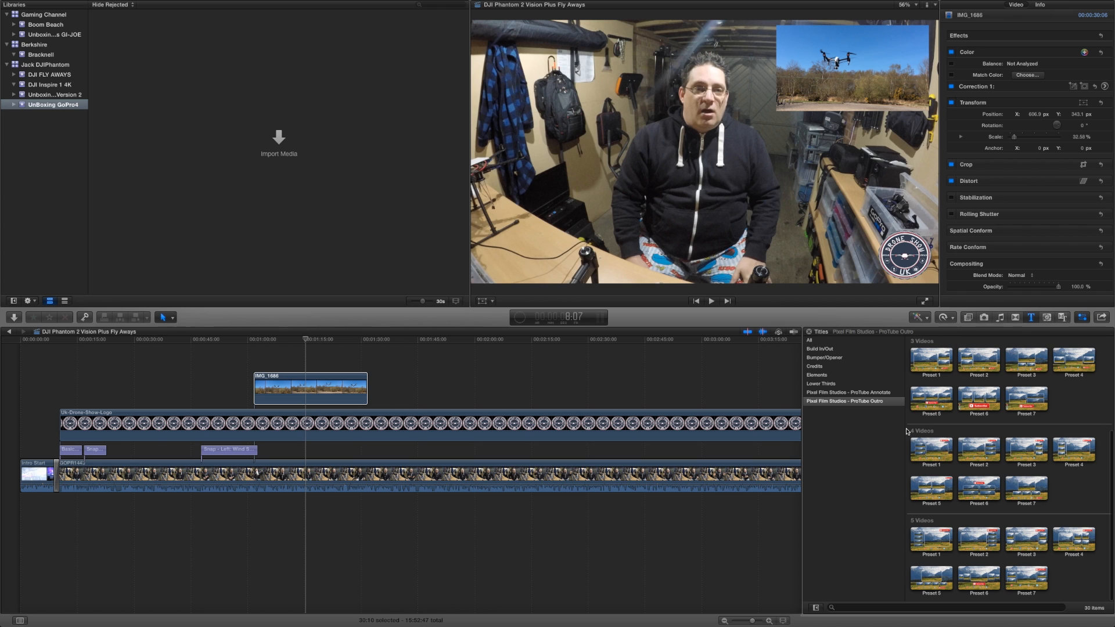
pyautogui.hscroll(10, 724, 457)
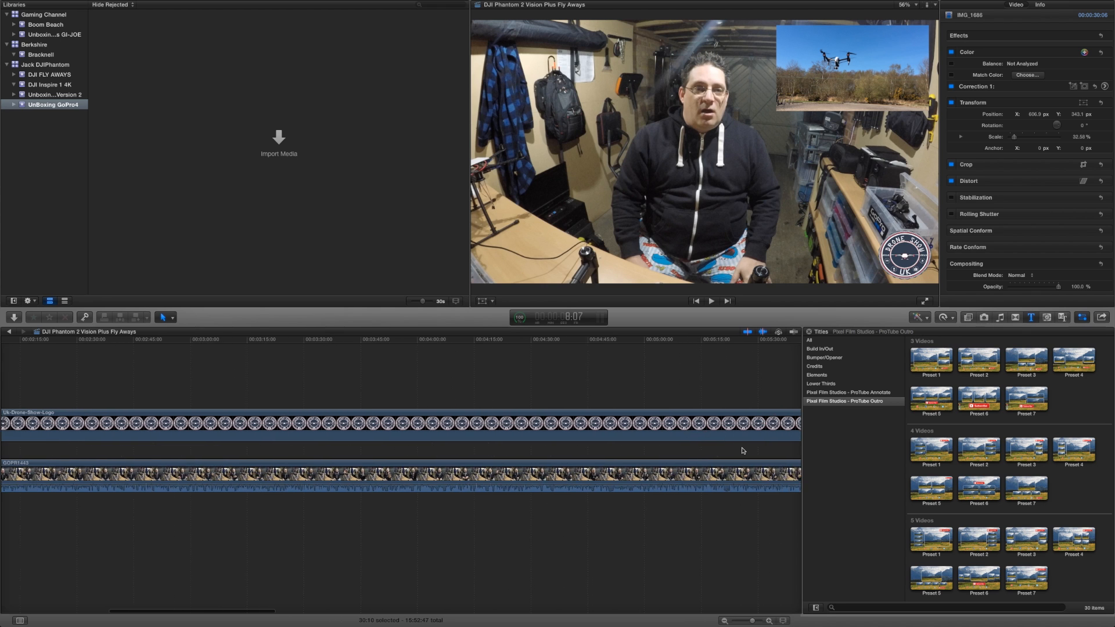
pyautogui.hscroll(20, 741, 450)
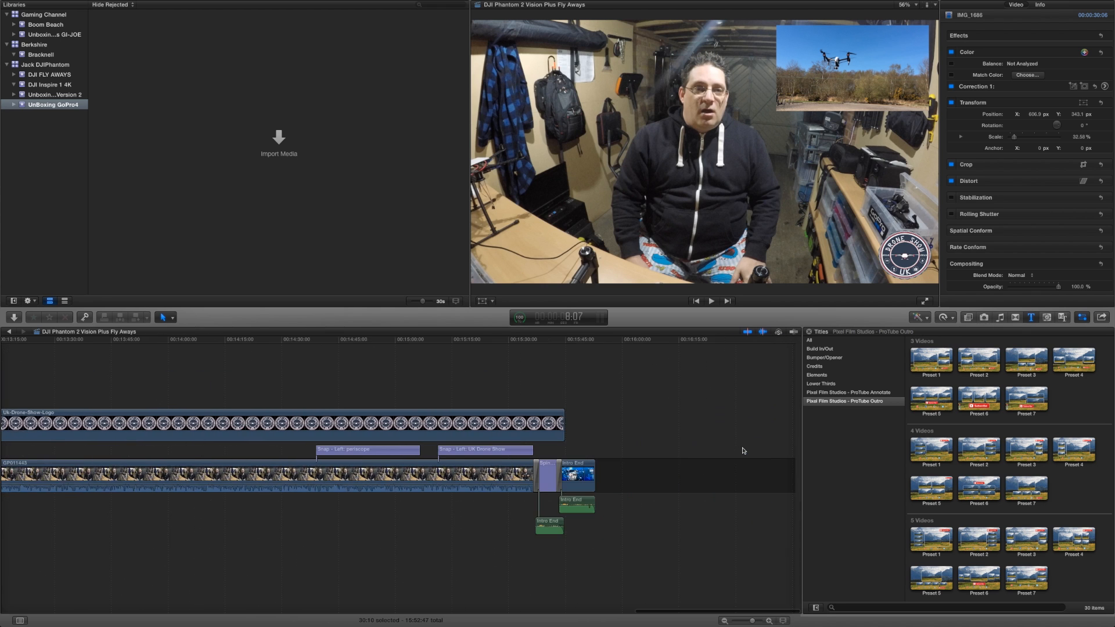
pyautogui.hscroll(5, 742, 451)
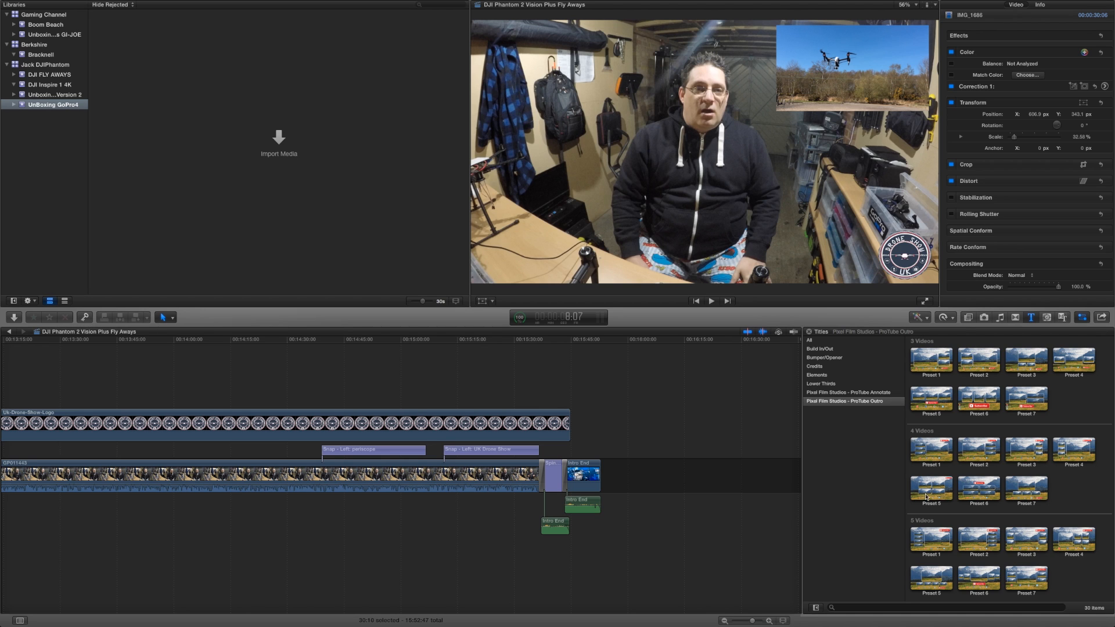
pyautogui.moveTo(931, 491)
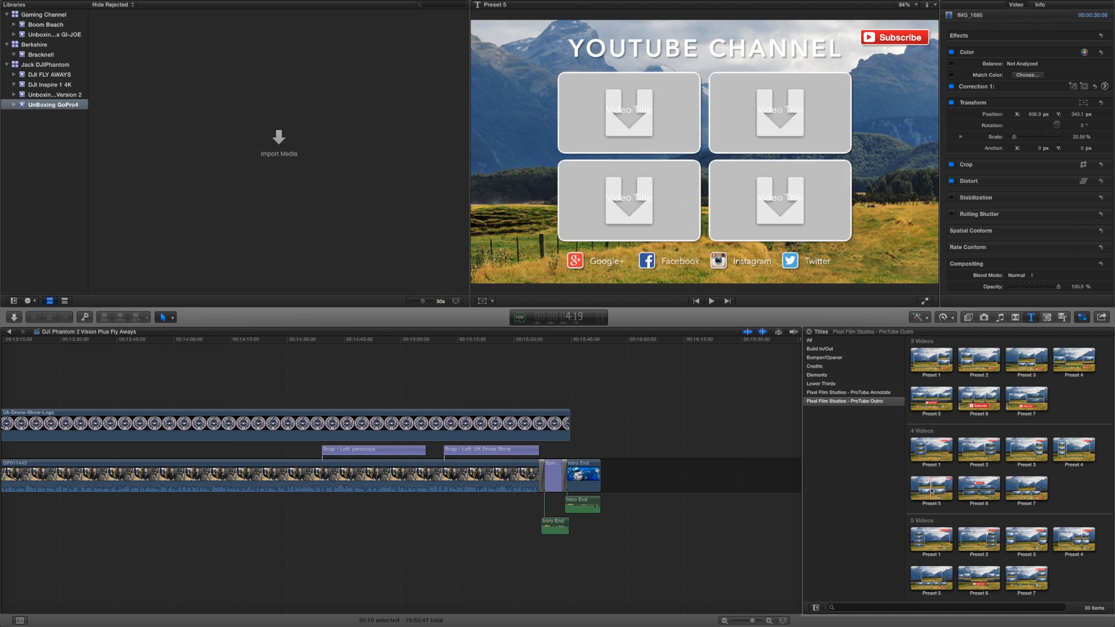
pyautogui.moveTo(931, 491); pyautogui.dragTo(628, 475)
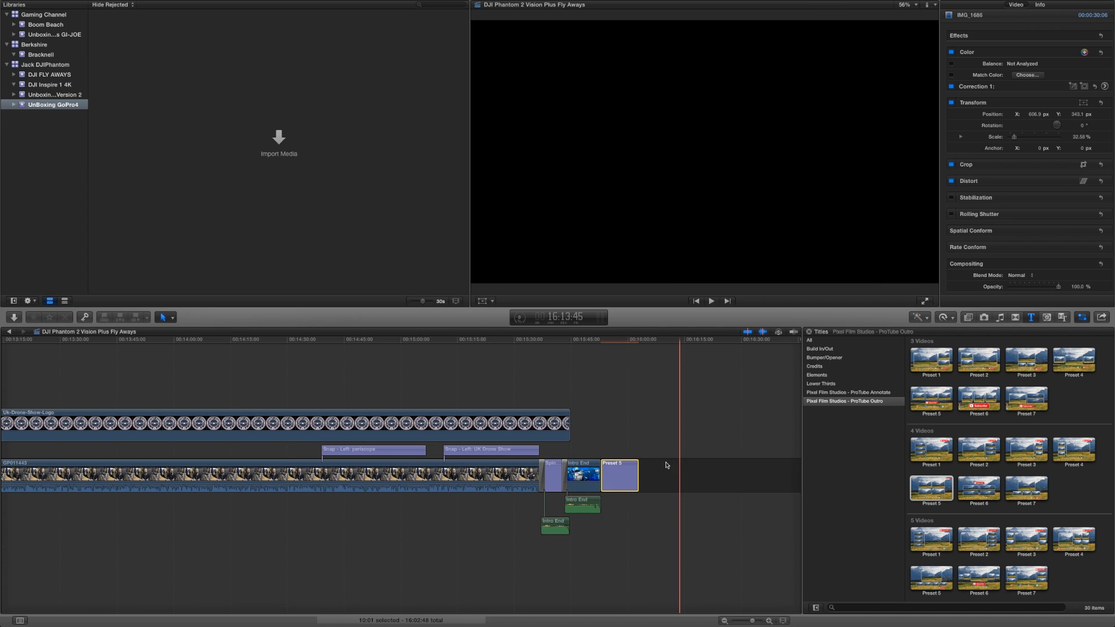
# Step: Select the Preset 5 outro in the timeline and open its Google+ label text for editing
pyautogui.click(621, 466)
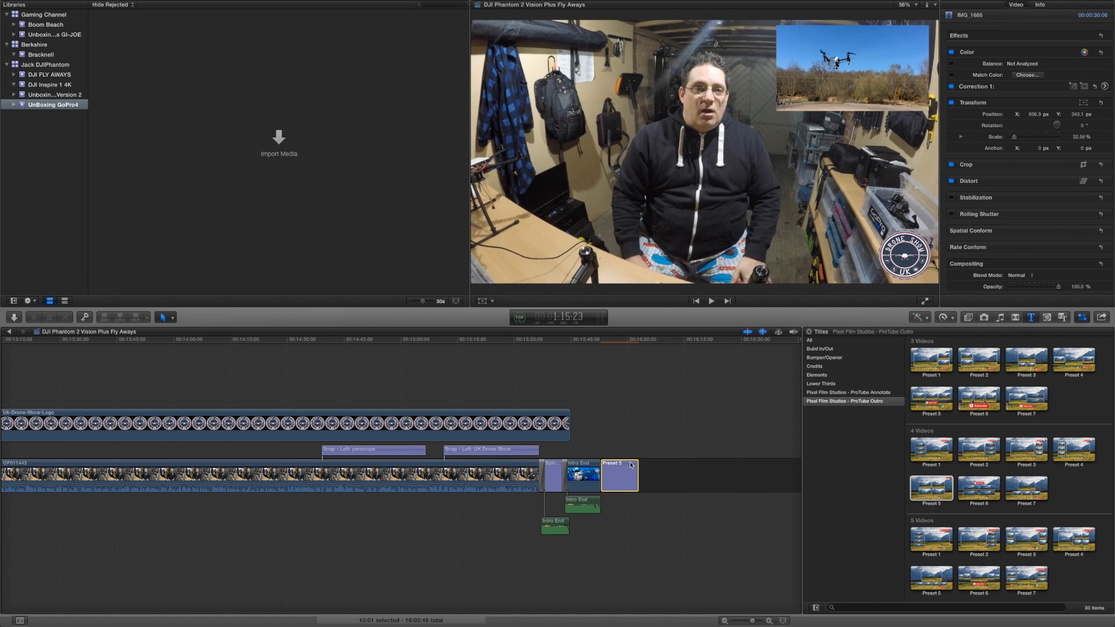
pyautogui.click(716, 178)
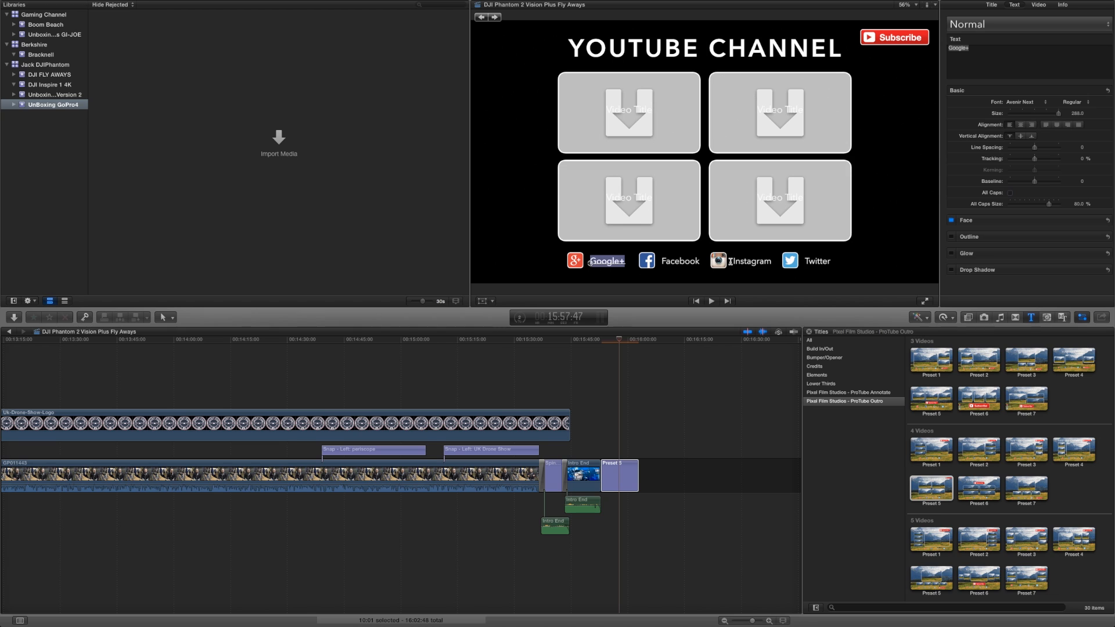
pyautogui.doubleClick(974, 50)
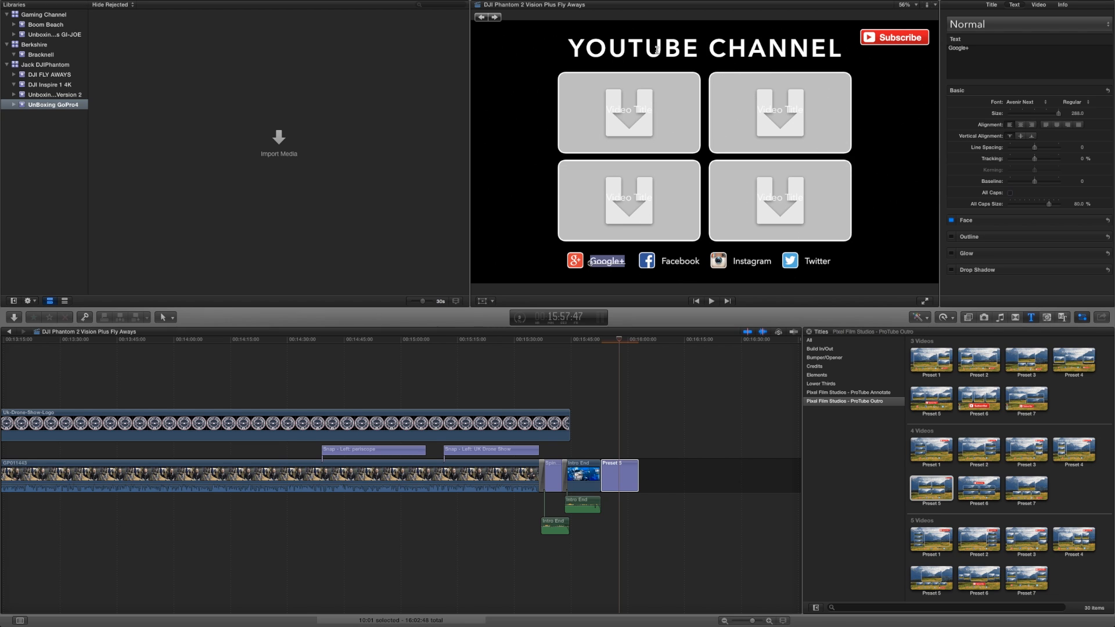
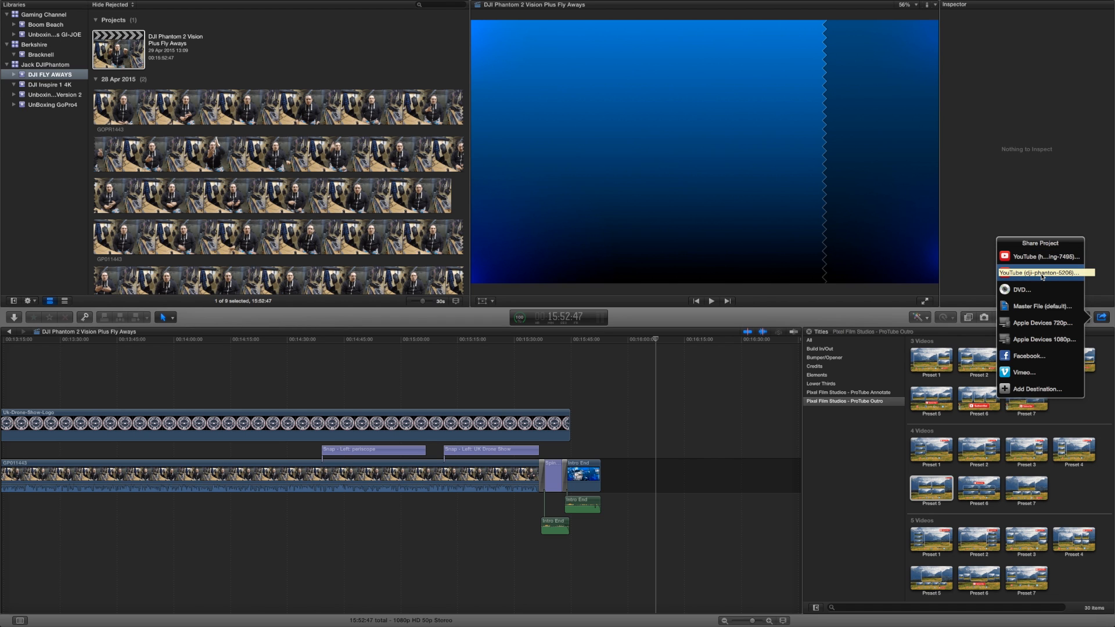
# Step: Open the YouTube sharing options for the DJI Phantom 2 Vision Plus Fly Aways project and review its info, tags and settings
pyautogui.click(1042, 277)
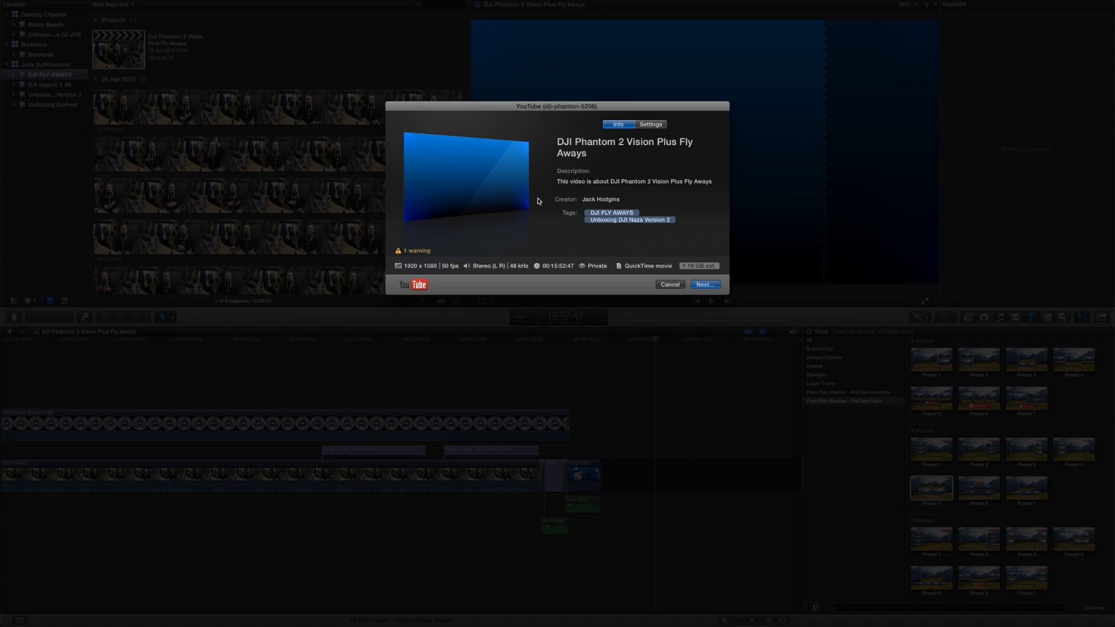
pyautogui.click(602, 216)
pyautogui.click(652, 124)
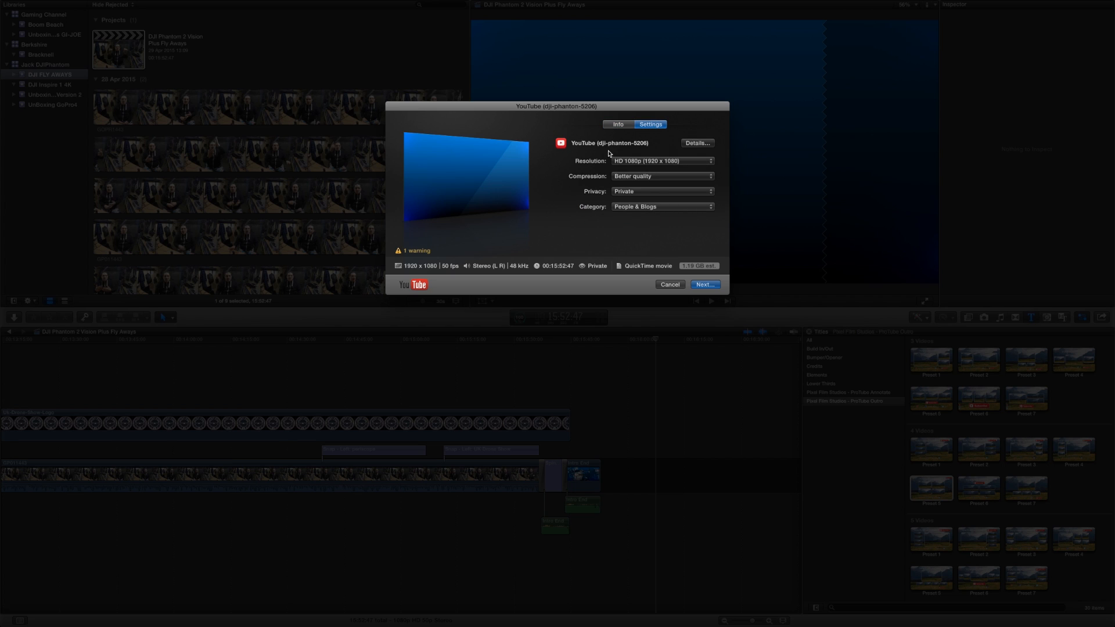
# Step: Examine the resolution and compression options available for the YouTube export
pyautogui.click(711, 163)
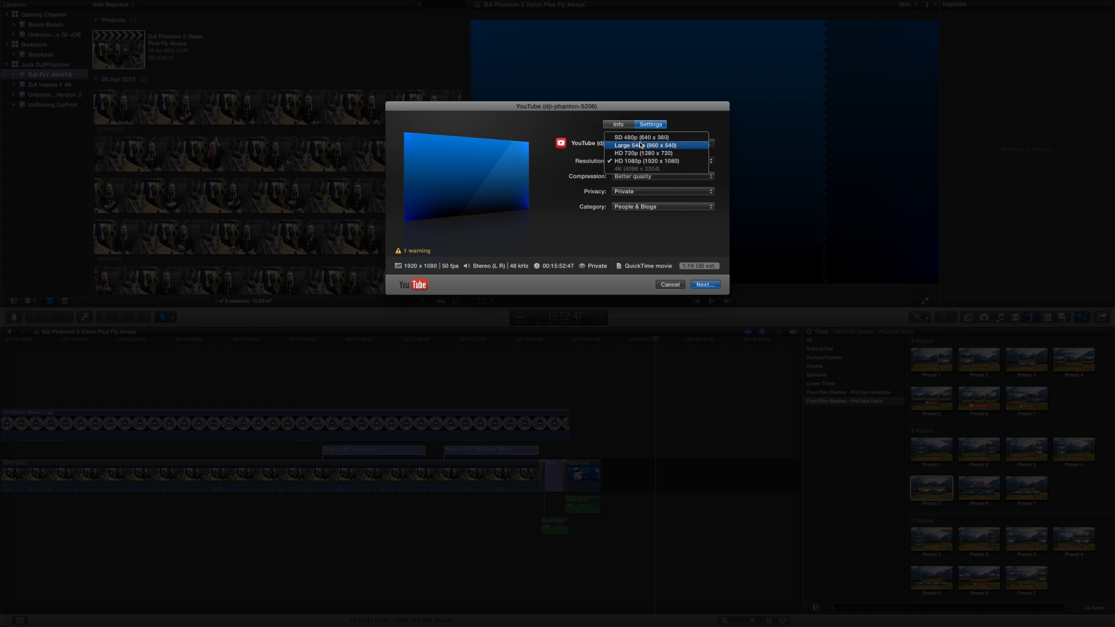
pyautogui.click(557, 217)
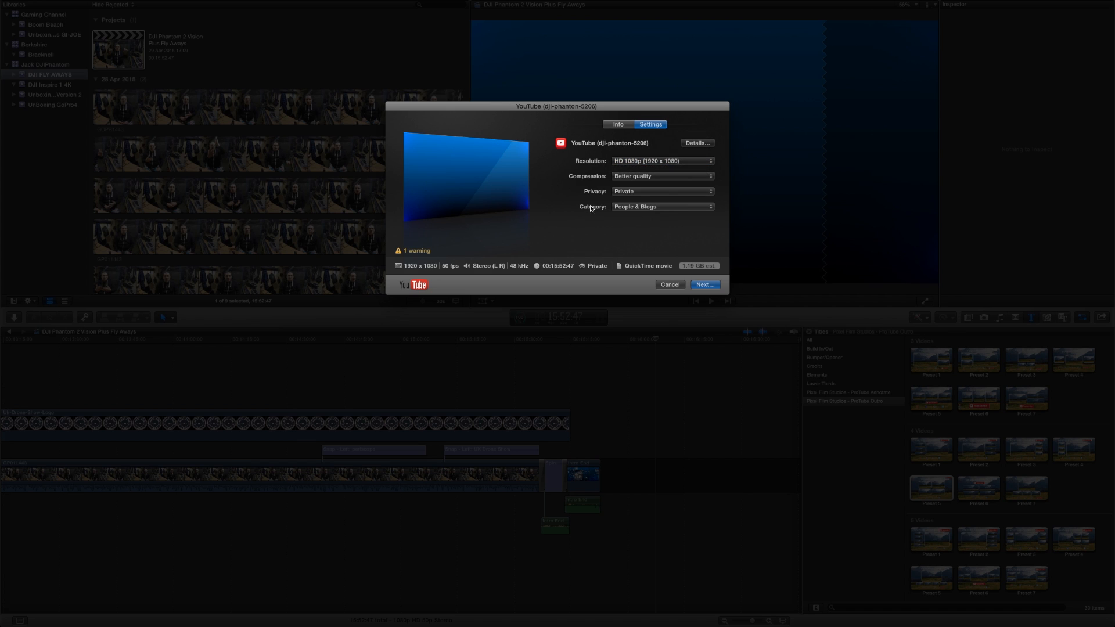
pyautogui.click(710, 177)
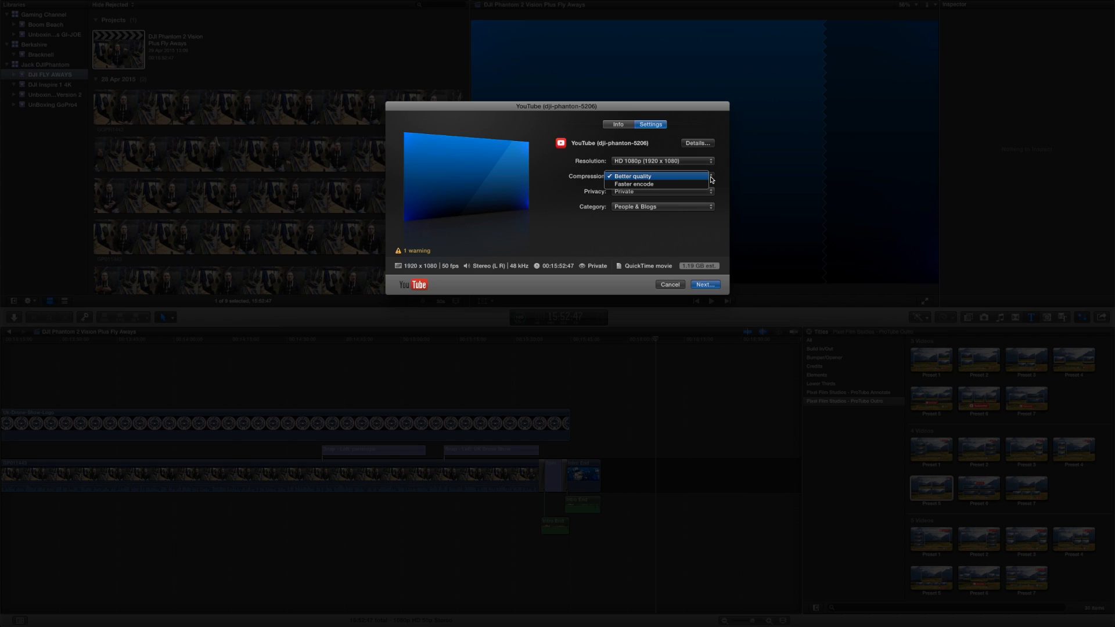
pyautogui.click(588, 225)
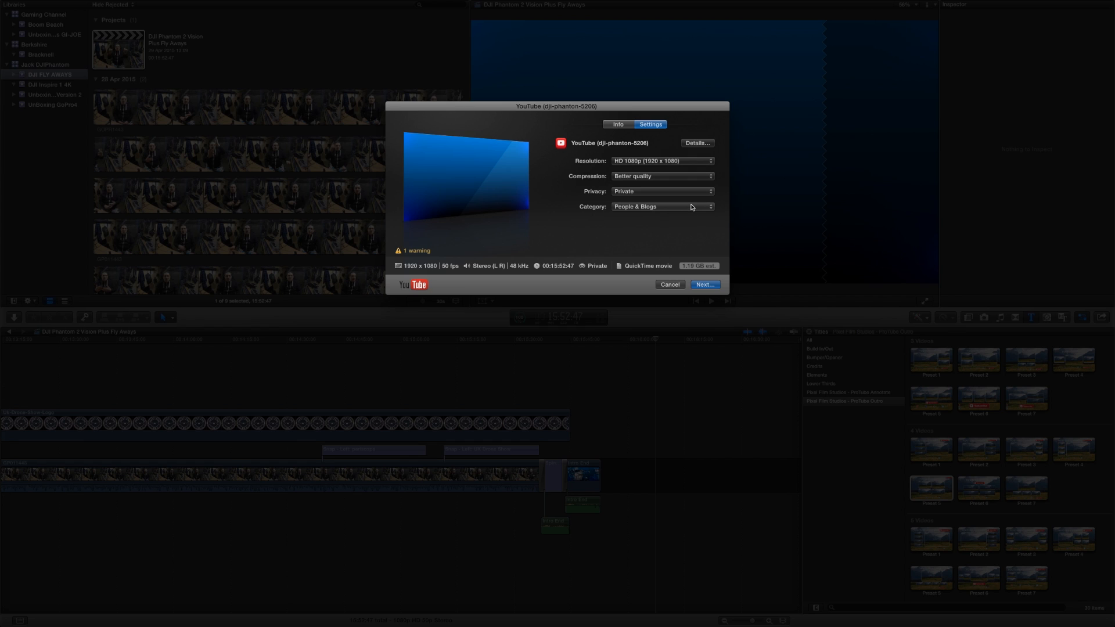
# Step: Examine the privacy and category options for the YouTube upload and cancel the export
pyautogui.click(711, 192)
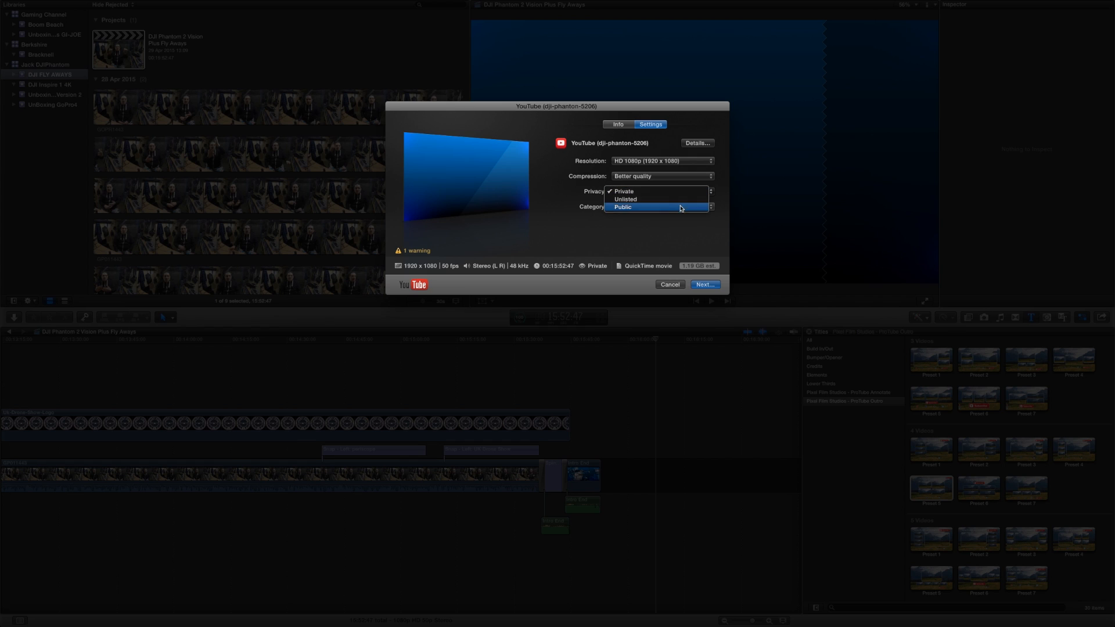
pyautogui.click(651, 233)
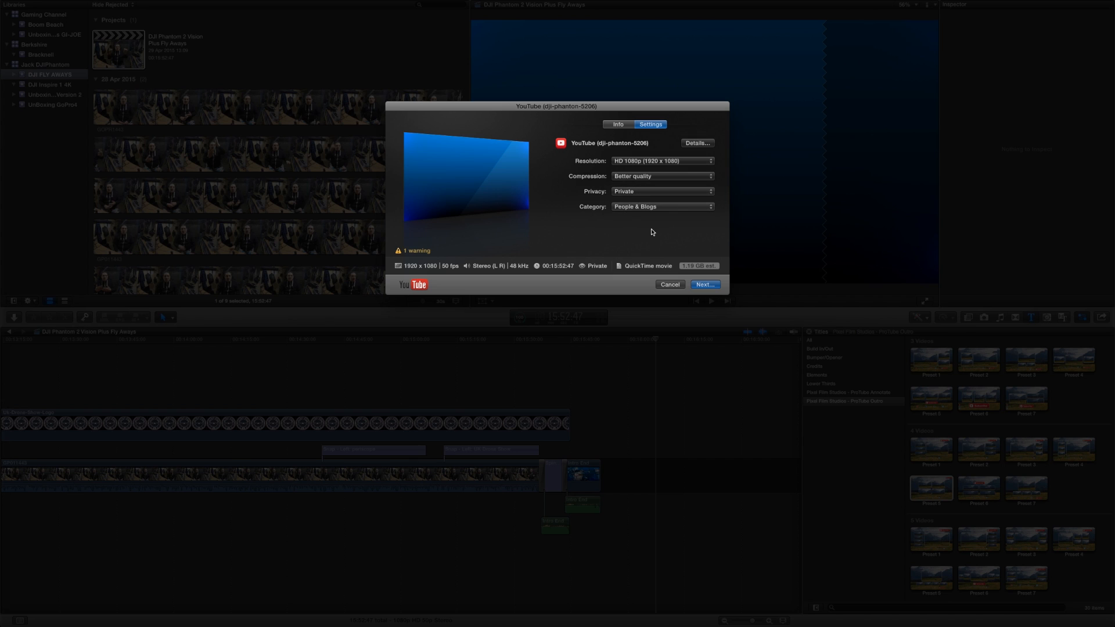
pyautogui.click(712, 209)
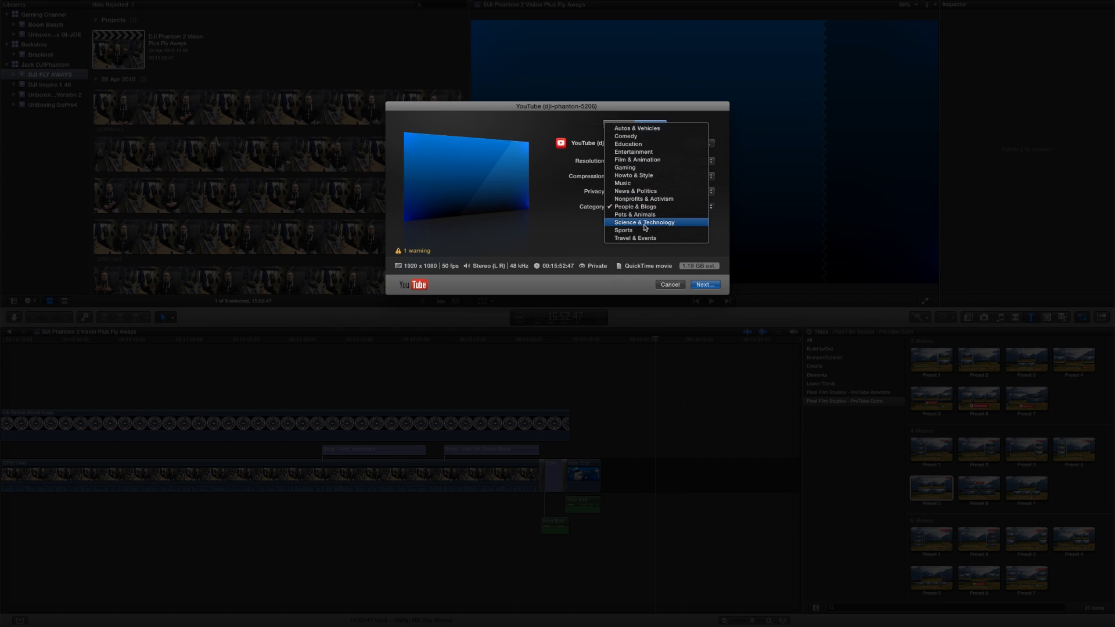
pyautogui.click(594, 234)
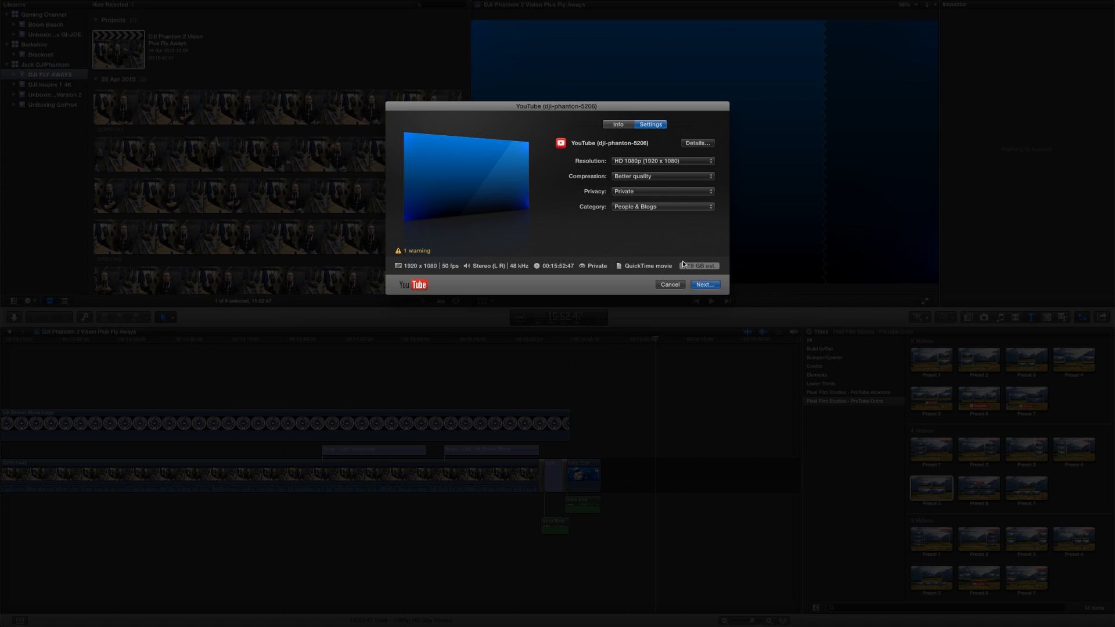
pyautogui.click(675, 288)
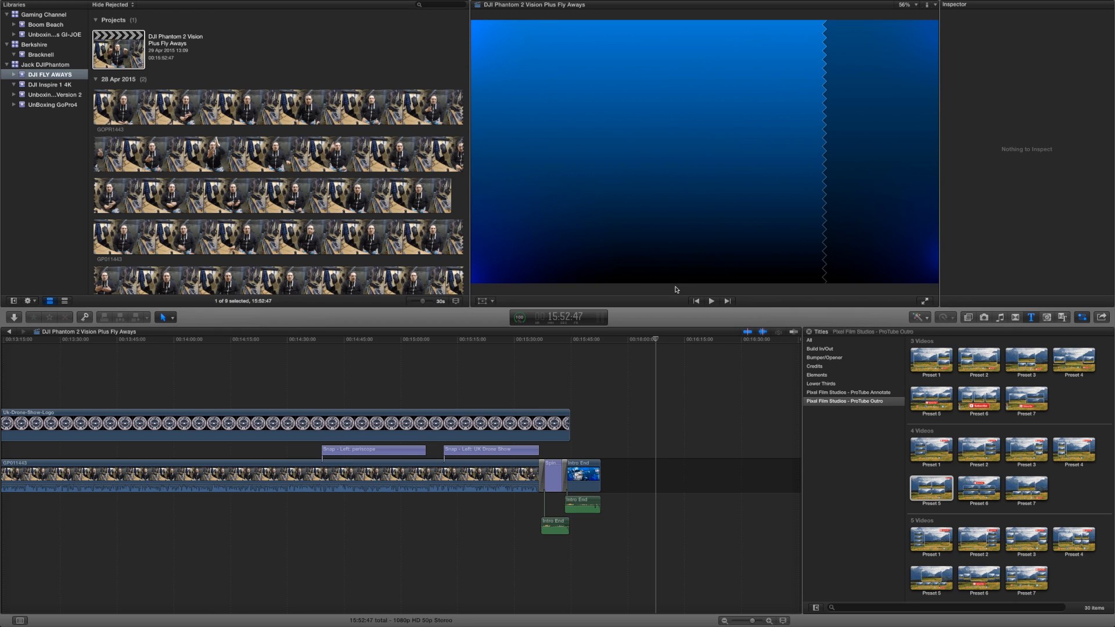